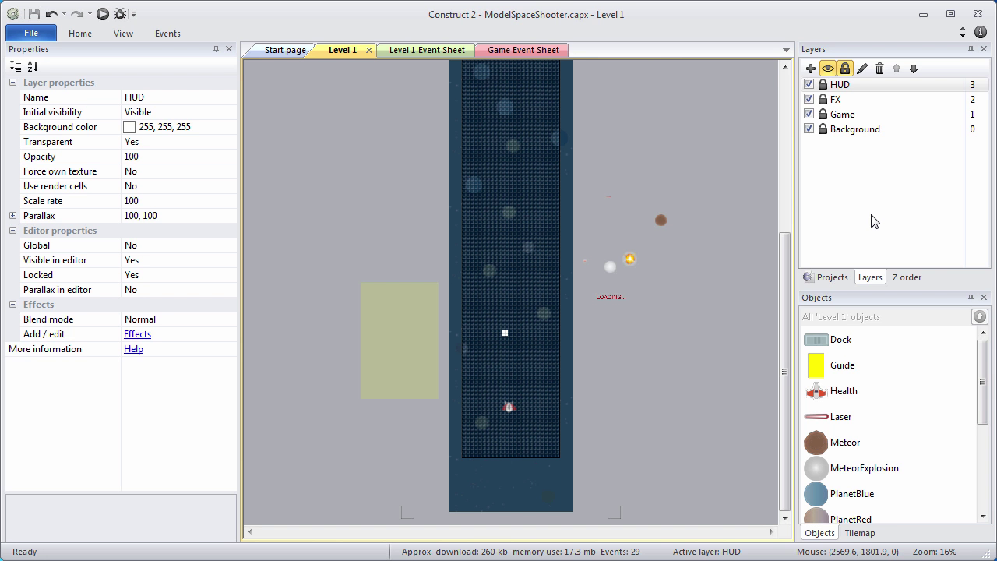
# Switch the side panel to the Projects tree and scroll down to the Object types folder.
pyautogui.click(832, 278)
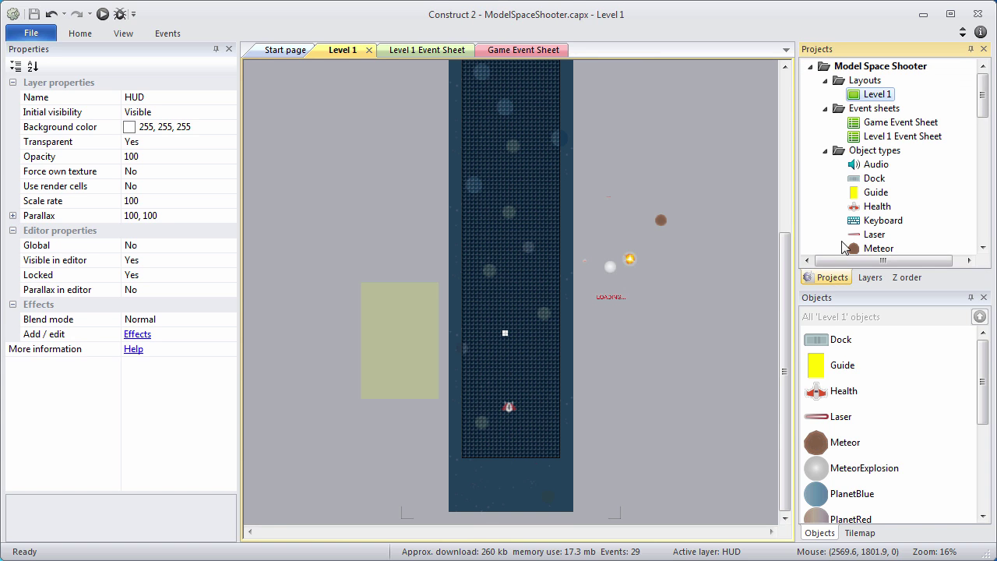
pyautogui.scroll(-1, 841, 162)
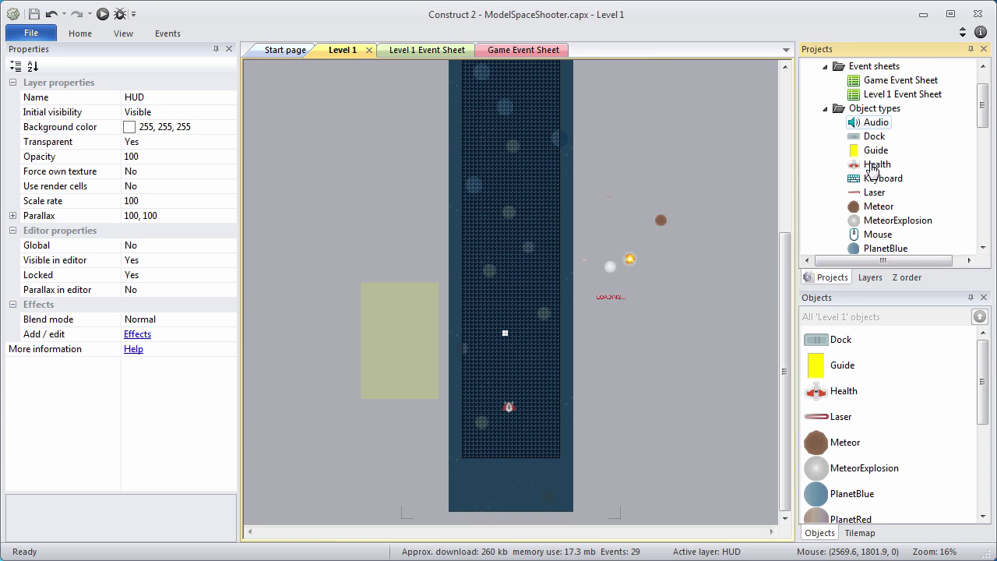
# Insert a Touch input object into the ModelSpaceShooter project.
pyautogui.rightClick(870, 113)
pyautogui.click(882, 118)
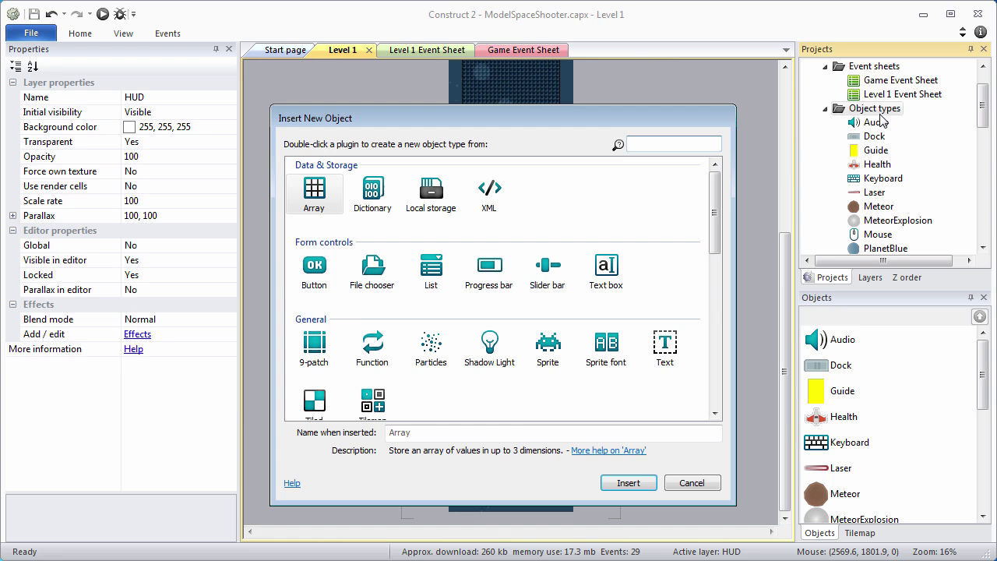
pyautogui.scroll(-3, 705, 204)
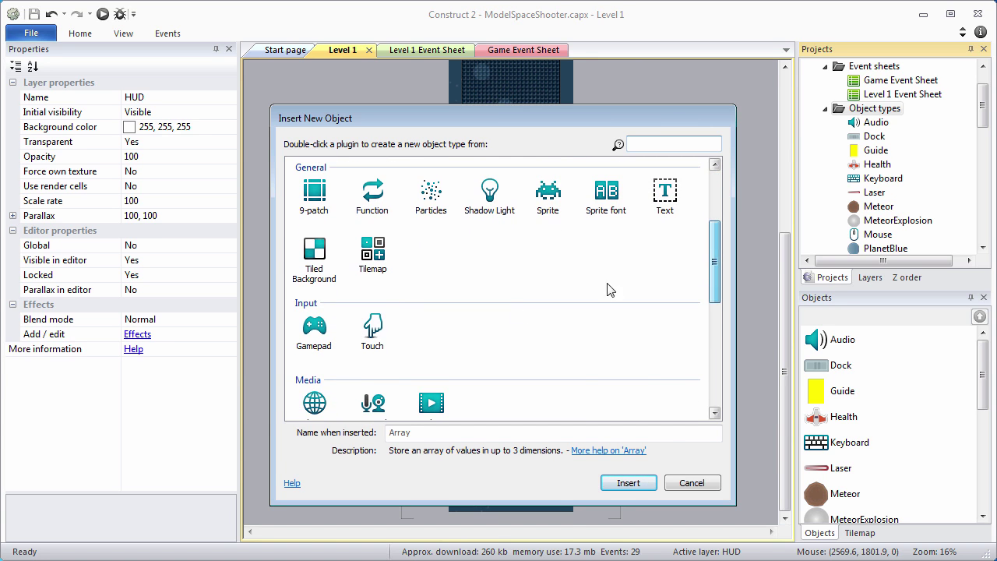
pyautogui.click(373, 331)
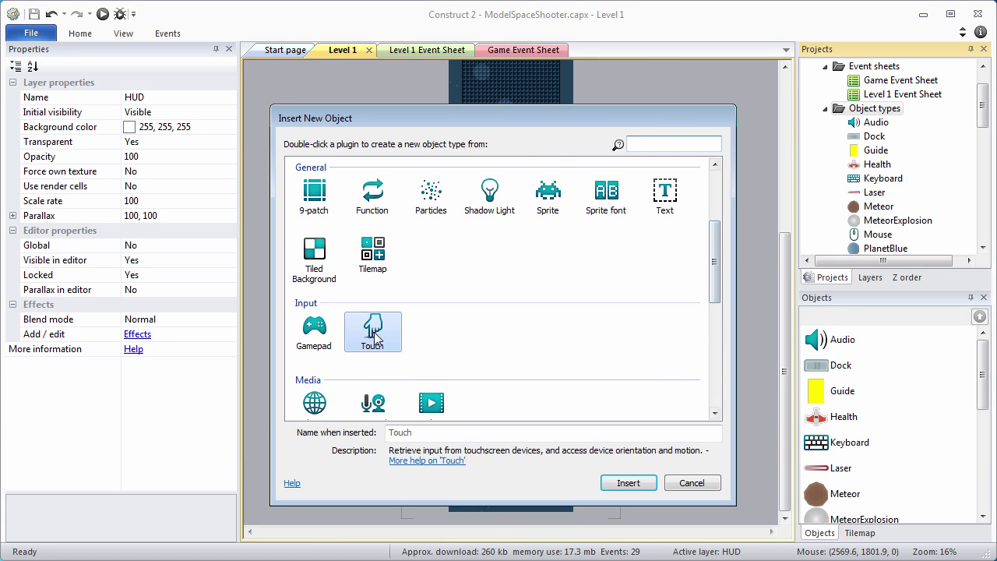
pyautogui.click(606, 482)
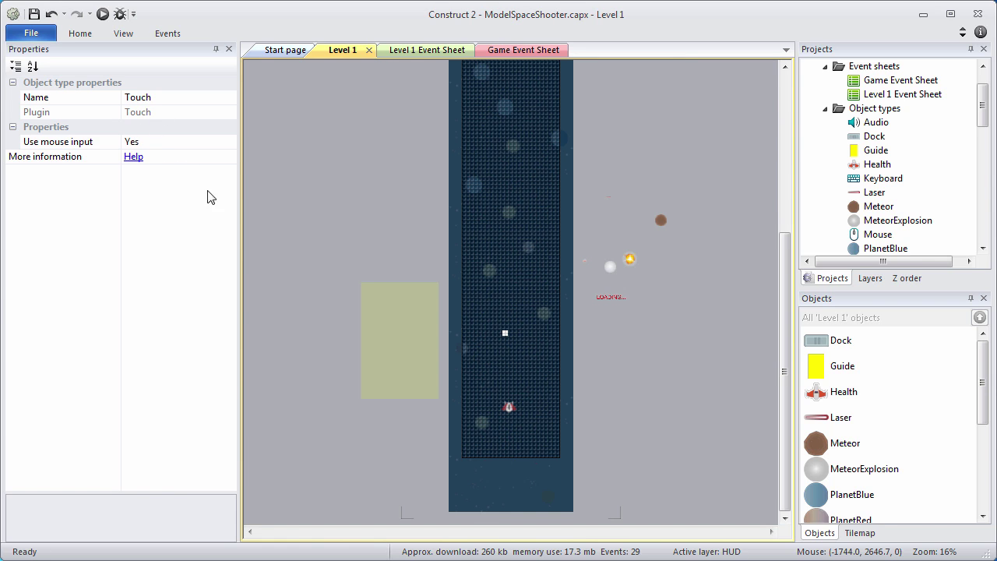
# Add a new top layer in Level 1 and rename it Touch.
pyautogui.click(870, 278)
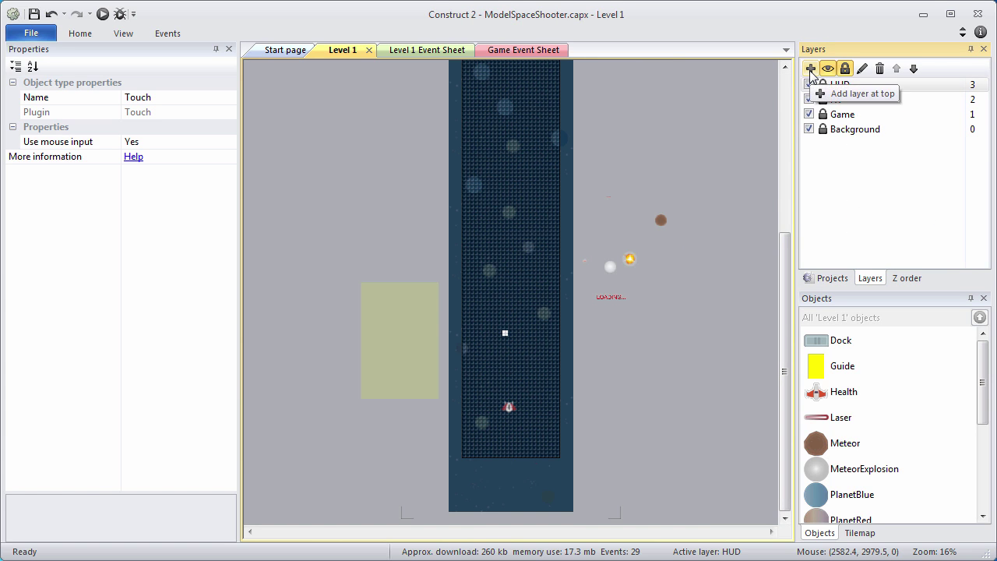
pyautogui.click(810, 68)
pyautogui.rightClick(835, 86)
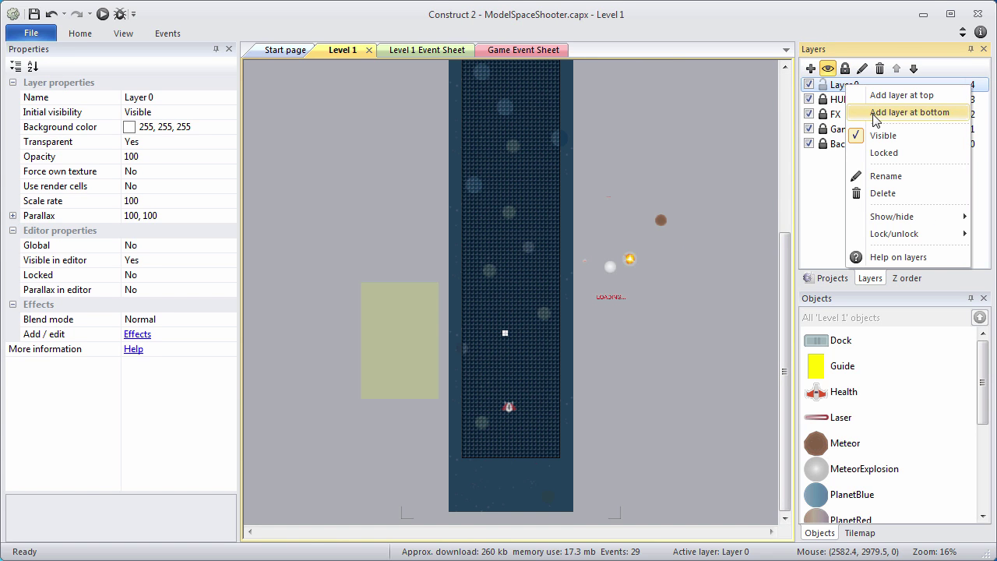
pyautogui.click(885, 175)
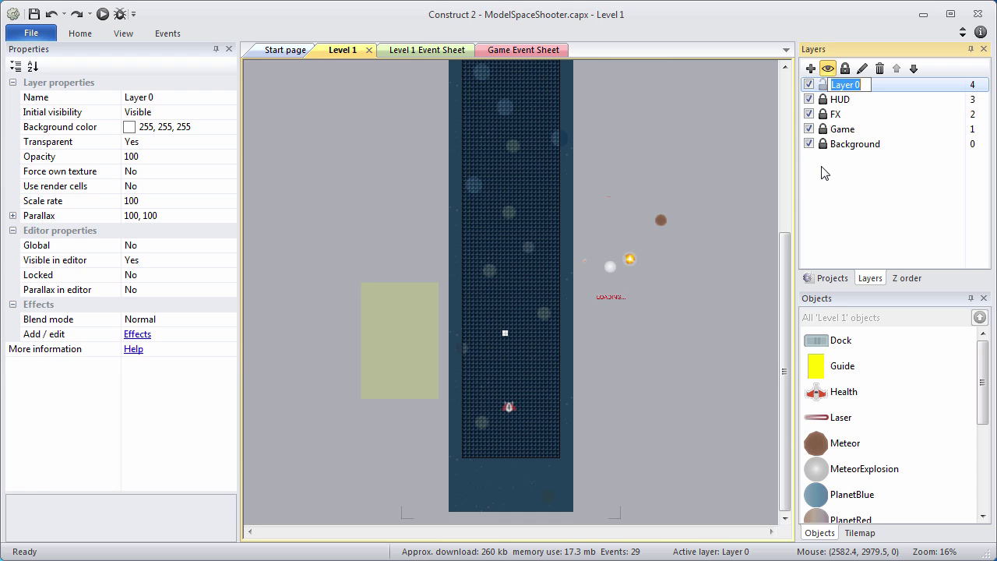
pyautogui.write('Touch')
pyautogui.press('Return')
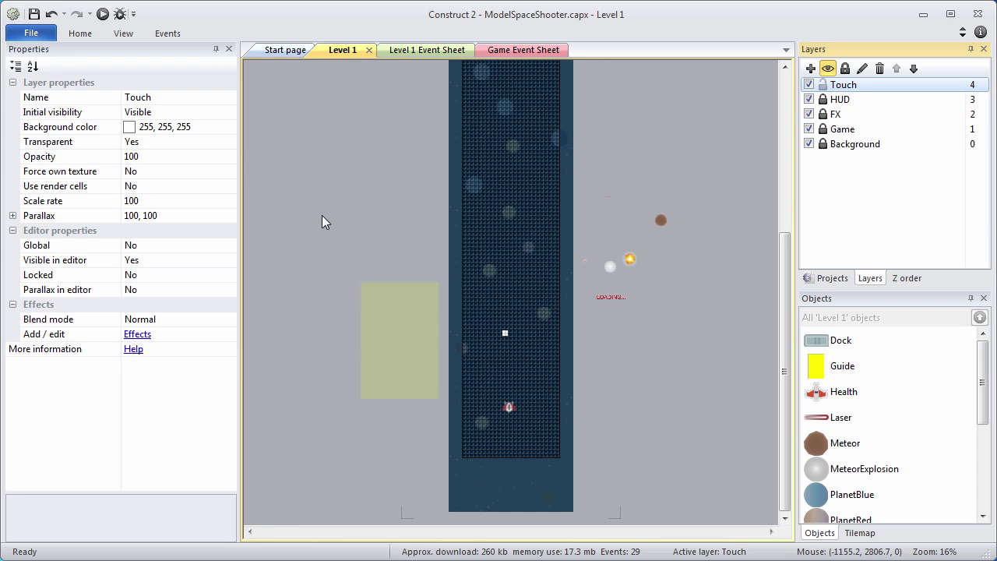
# Set the Touch layer's Initial visibility to Invisible.
pyautogui.click(166, 117)
pyautogui.click(229, 114)
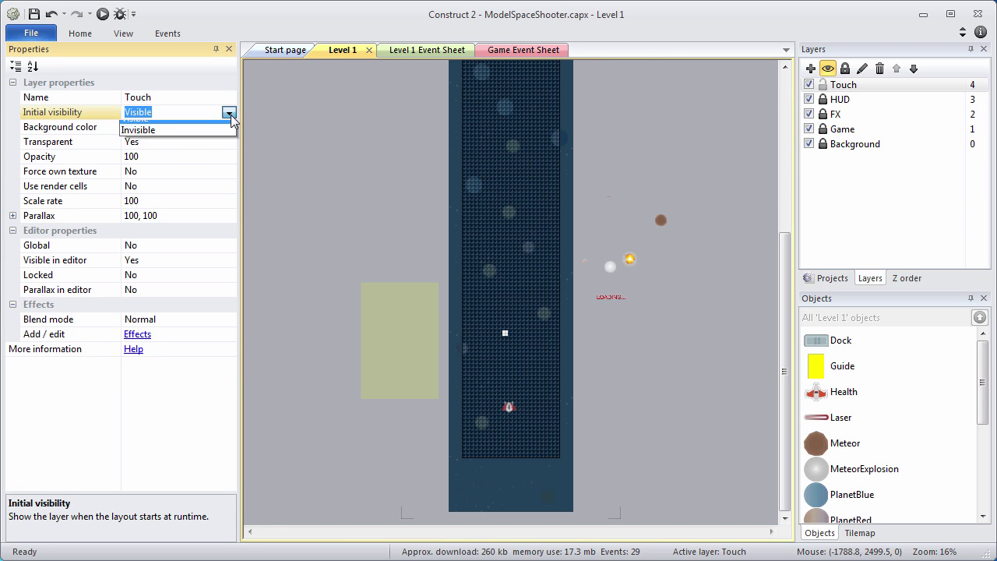
pyautogui.click(211, 136)
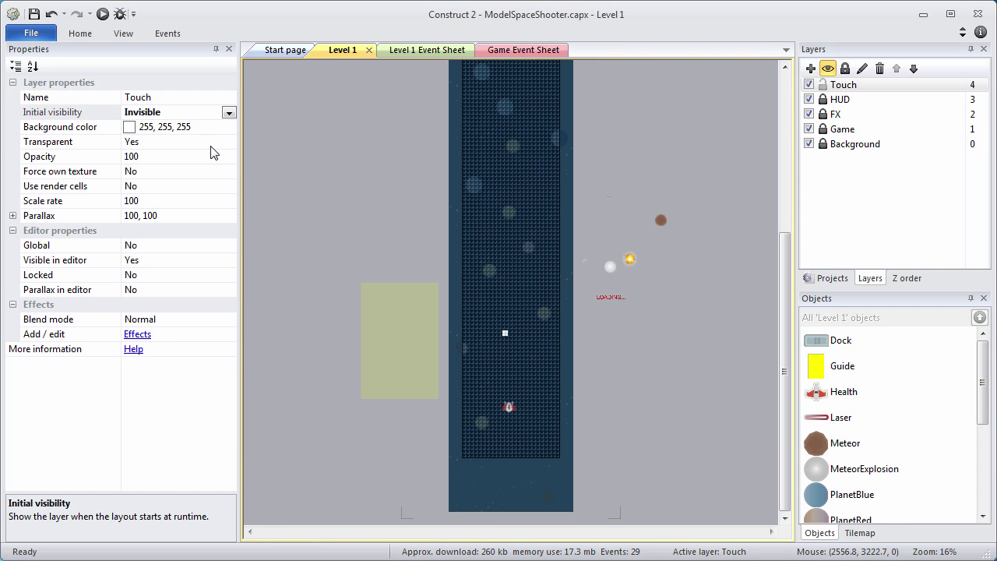
pyautogui.click(827, 279)
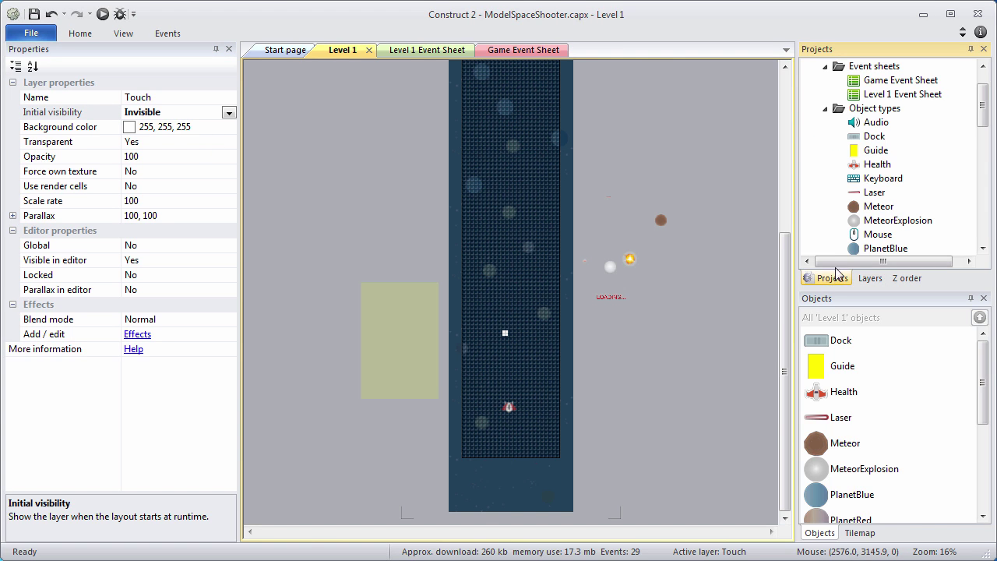
# Insert a Sprite named TouchLeft and place it beside the play area.
pyautogui.rightClick(873, 108)
pyautogui.click(897, 119)
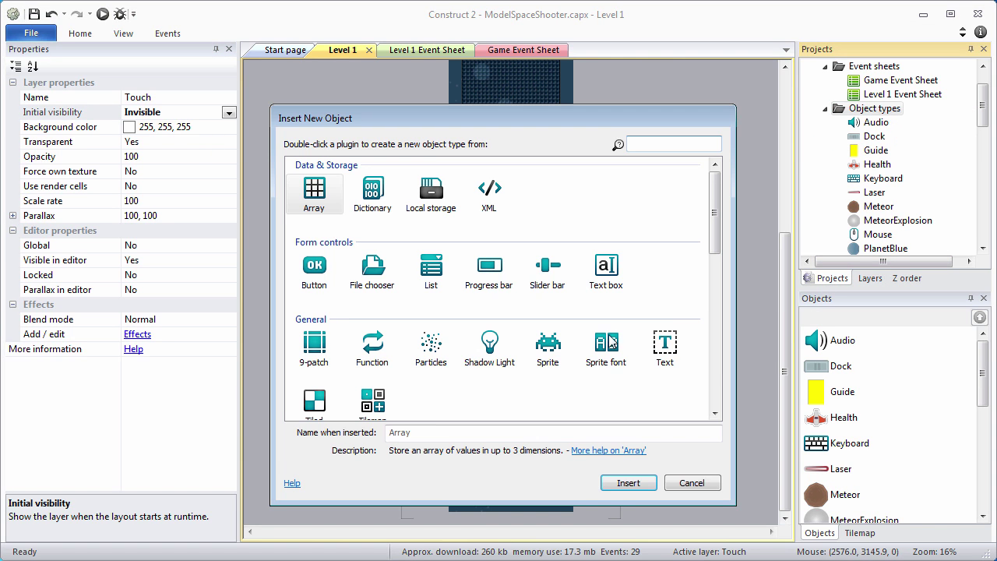
pyautogui.click(545, 349)
pyautogui.click(514, 433)
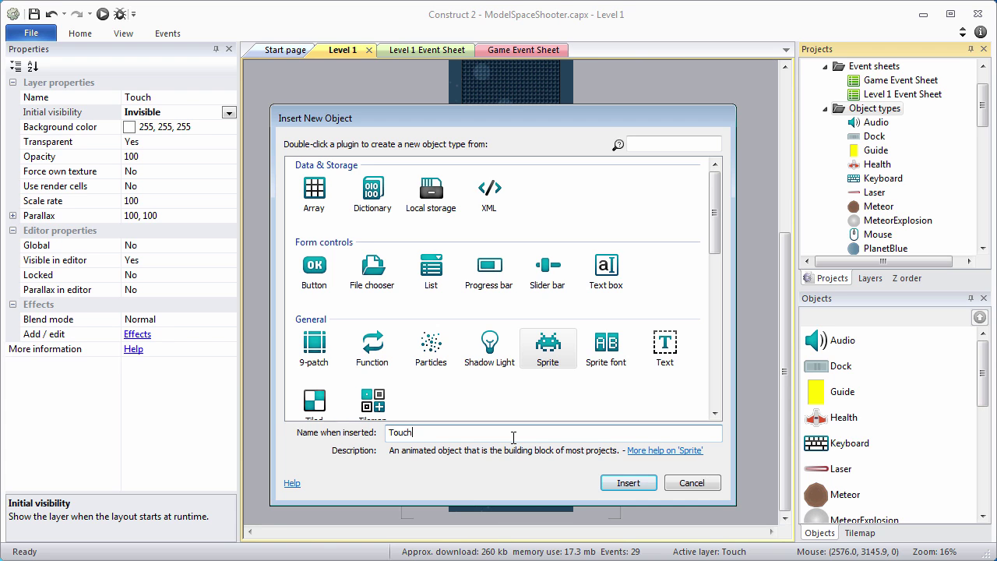
pyautogui.write('TouchLeft')
pyautogui.press('Return')
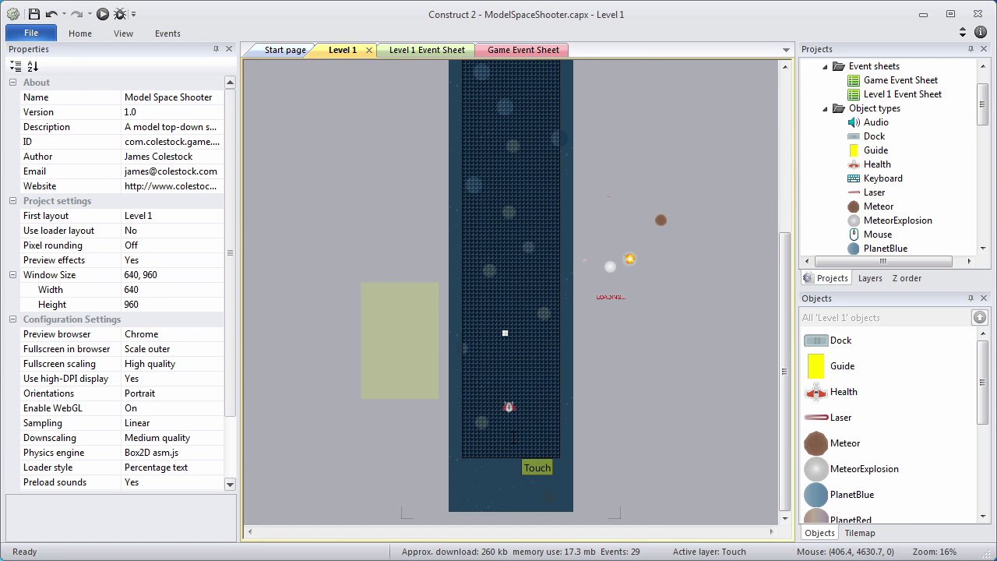
pyautogui.click(648, 138)
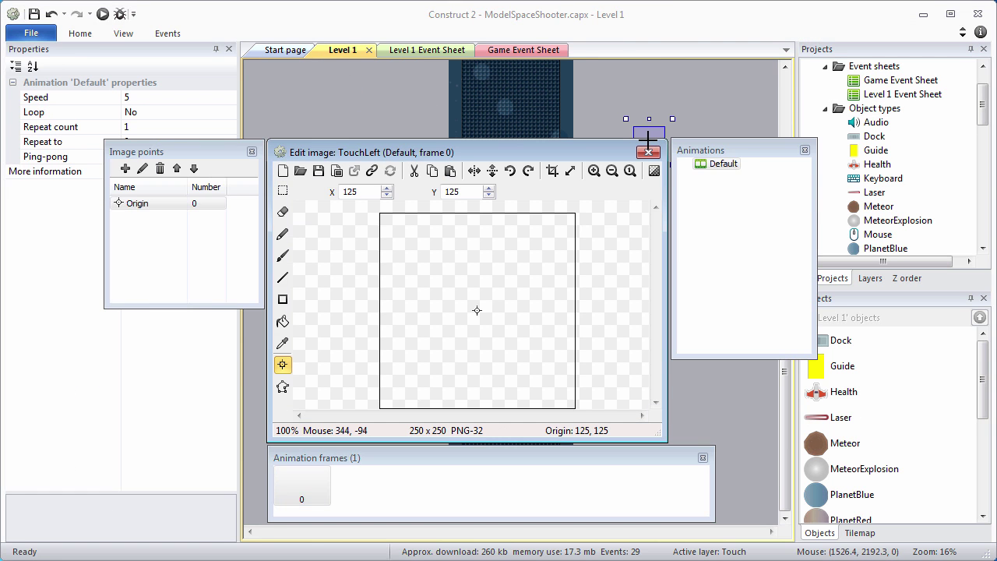
# Load touch-left-79x64.png into TouchLeft and guess its collision polygon shape.
pyautogui.click(301, 171)
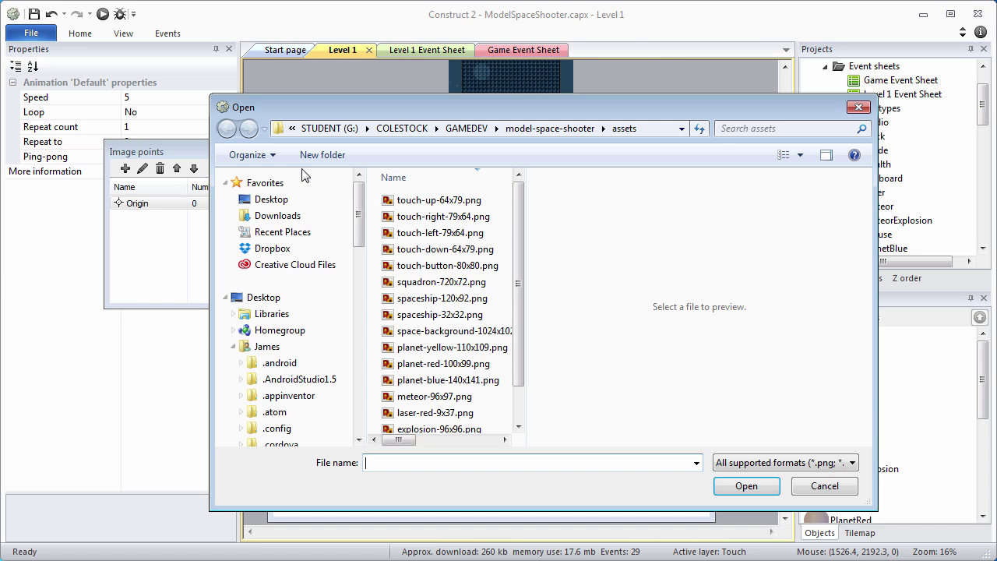
pyautogui.doubleClick(432, 233)
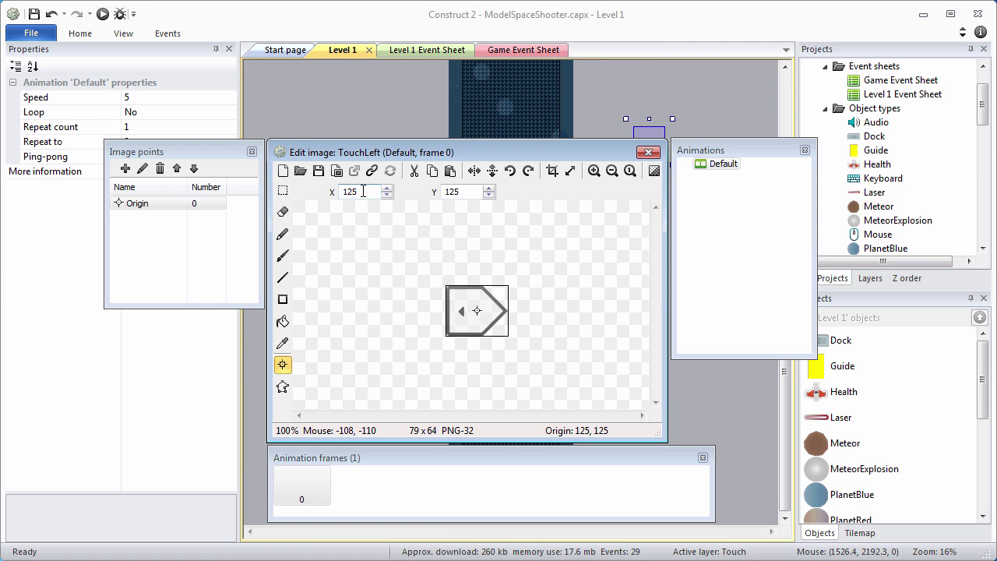
pyautogui.click(283, 387)
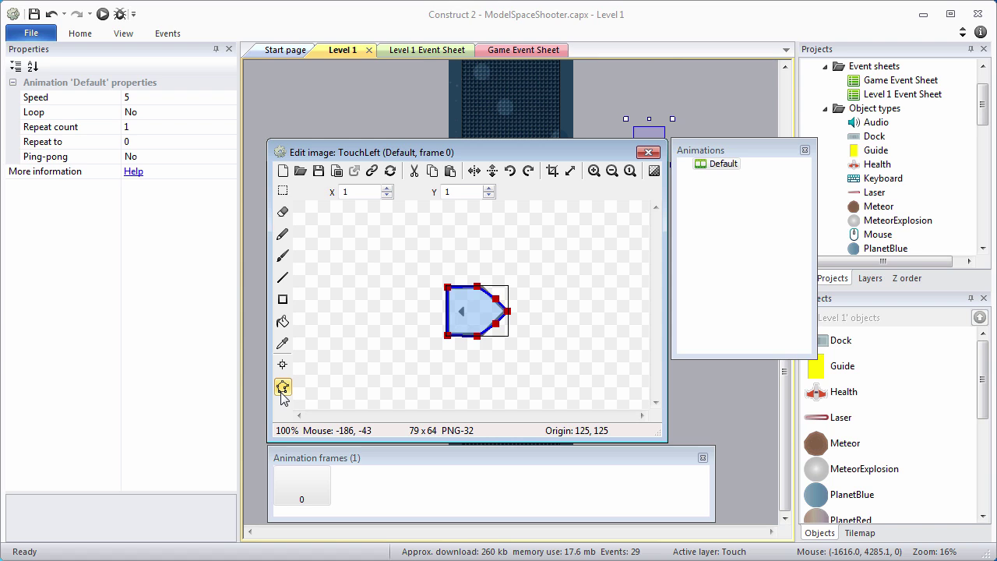
pyautogui.rightClick(486, 309)
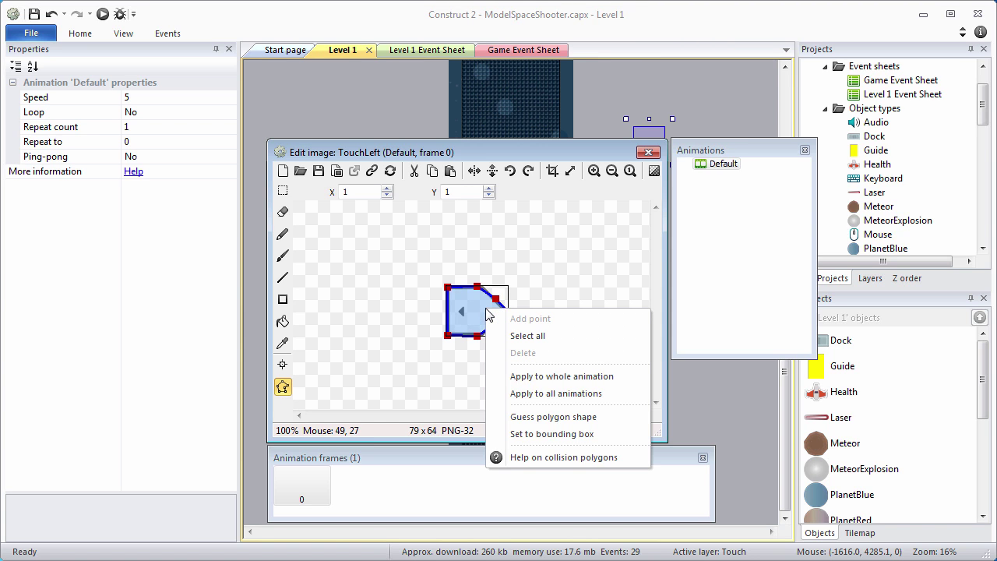
pyautogui.click(543, 418)
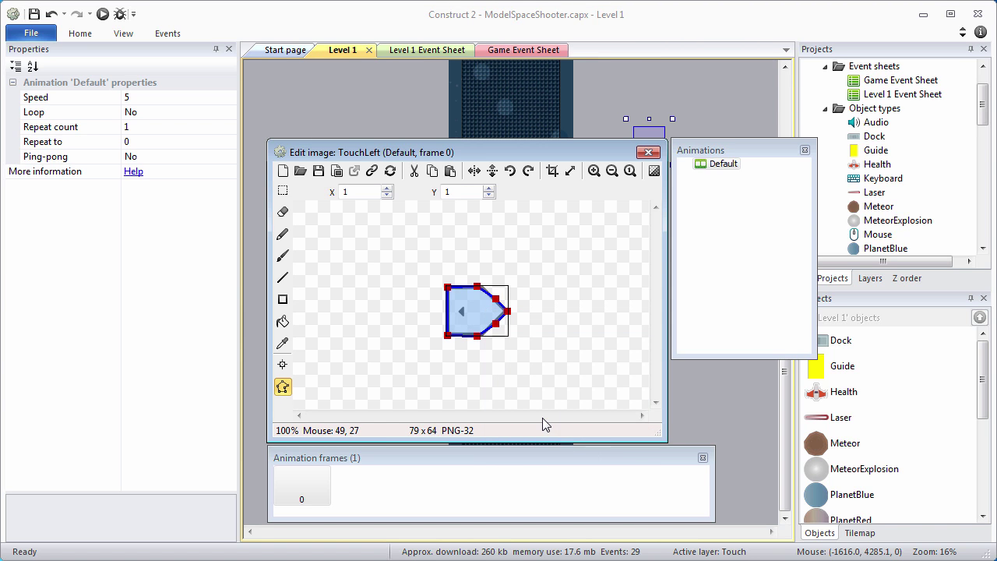
# Set TouchLeft's origin X to 79 and close the image editor.
pyautogui.click(282, 364)
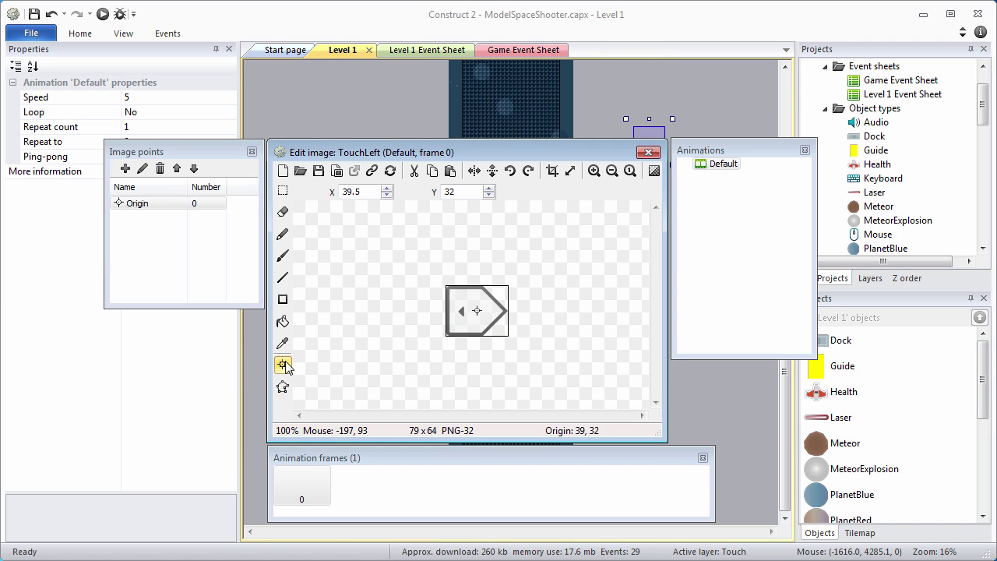
pyautogui.doubleClick(355, 192)
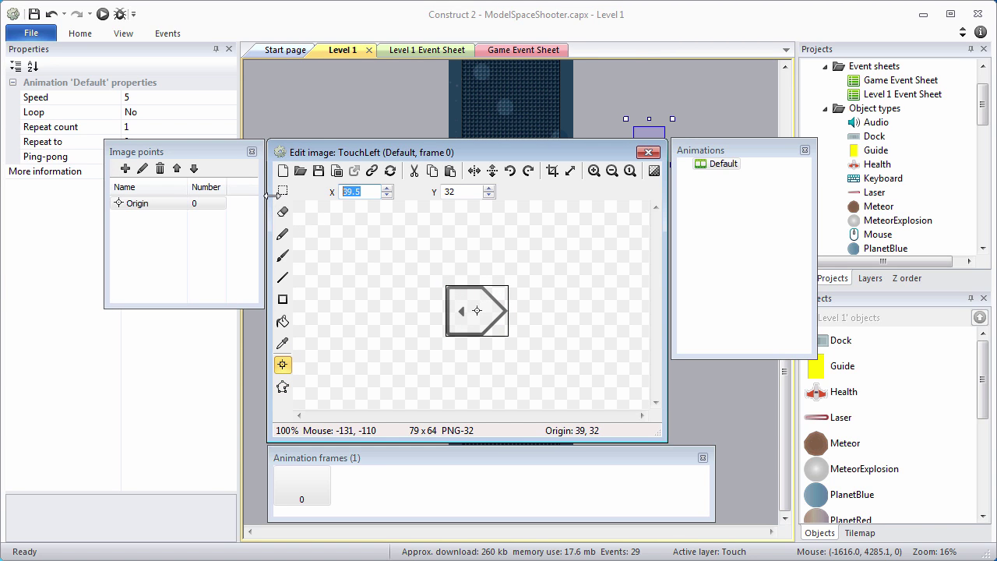
pyautogui.write('79')
pyautogui.click(463, 192)
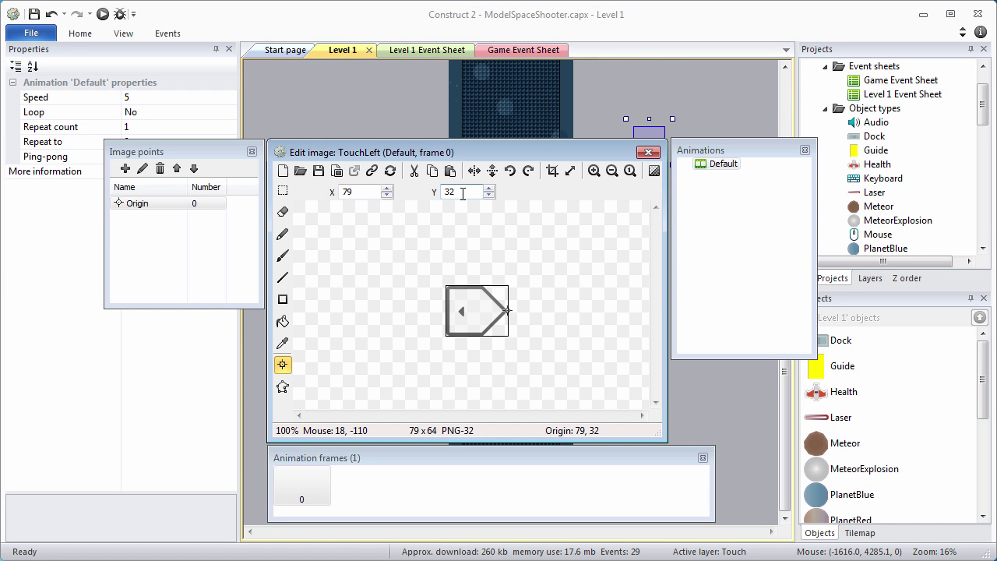
pyautogui.click(646, 152)
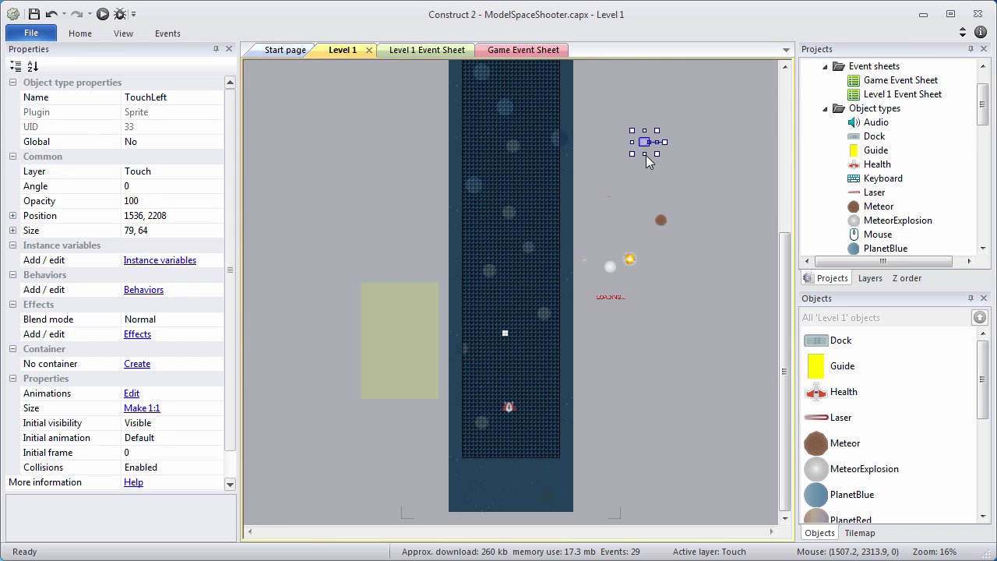
# Insert a Sprite named TouchRight and place it on the layout.
pyautogui.rightClick(865, 109)
pyautogui.click(878, 119)
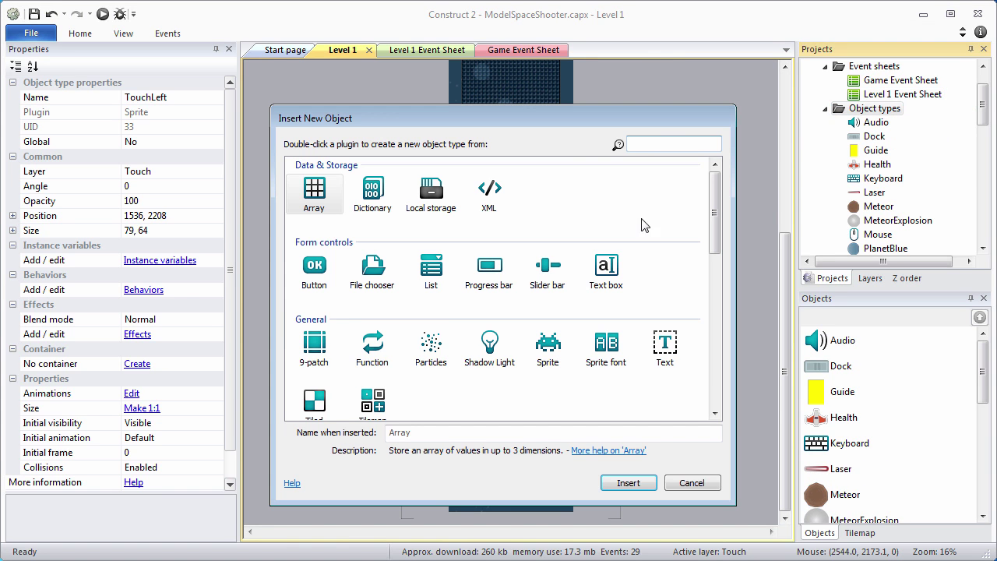
pyautogui.click(547, 347)
pyautogui.click(447, 434)
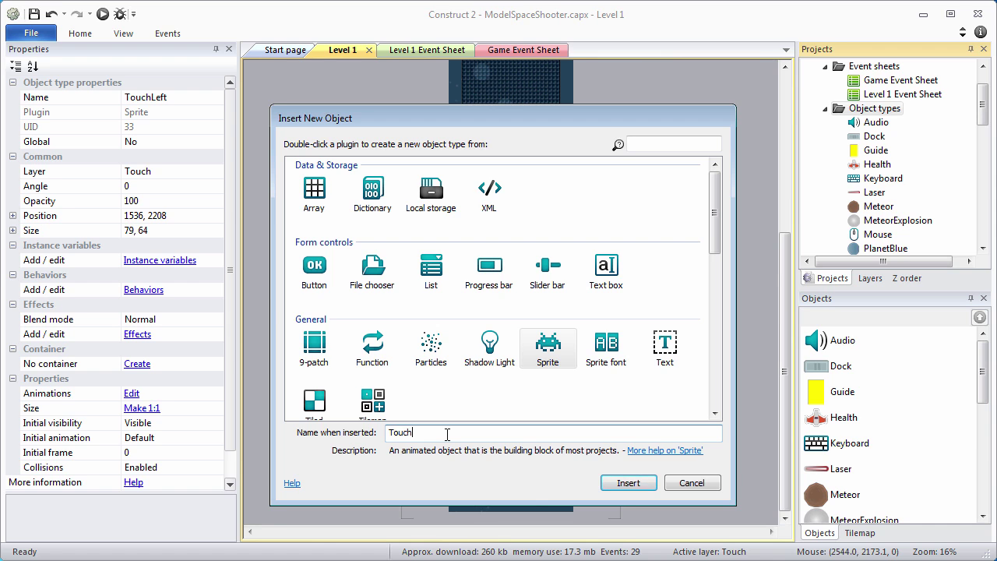
pyautogui.write('TouchRight')
pyautogui.press('Return')
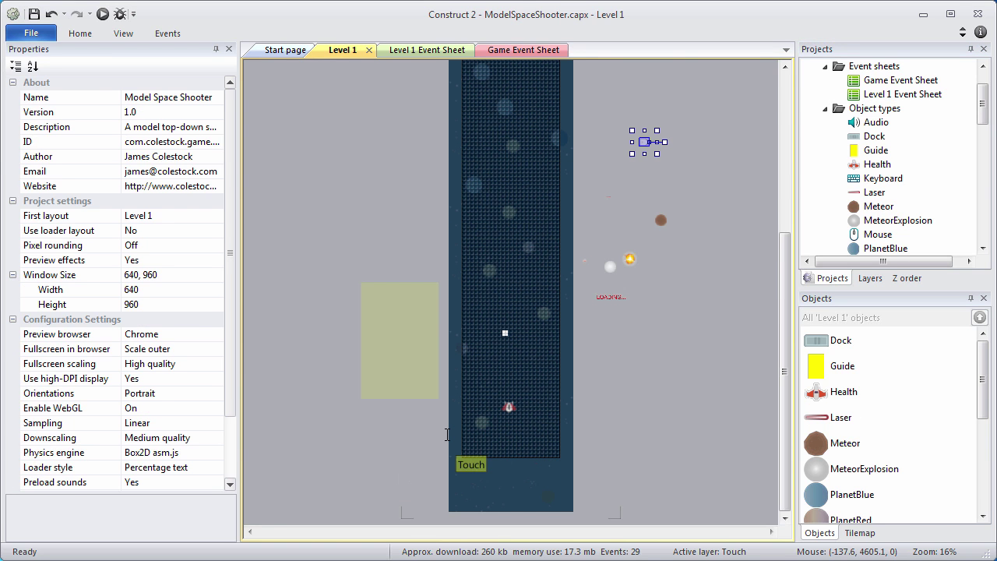
pyautogui.click(605, 191)
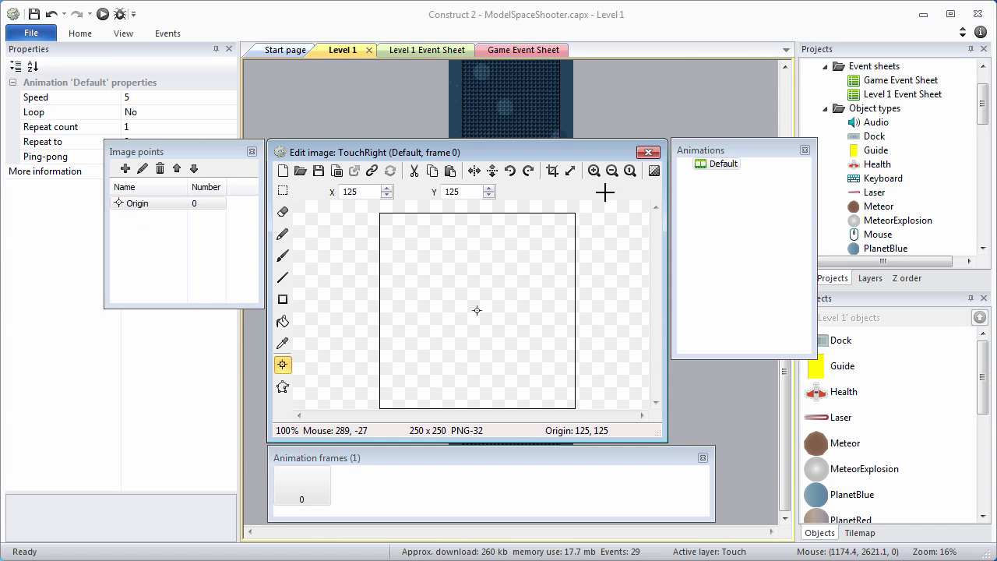
# Load touch-right-79x64.png into TouchRight and guess its collision polygon shape.
pyautogui.click(301, 171)
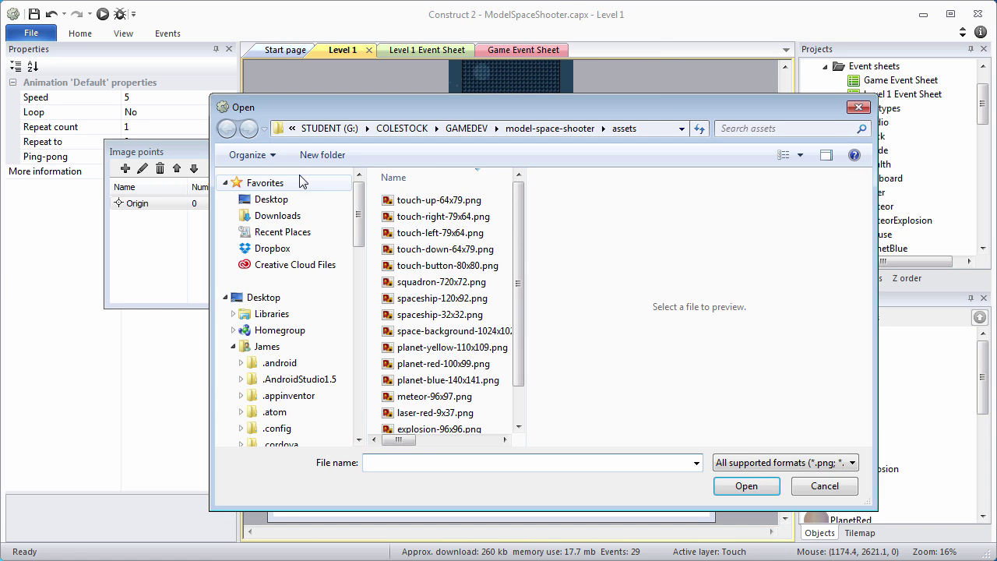
pyautogui.doubleClick(443, 217)
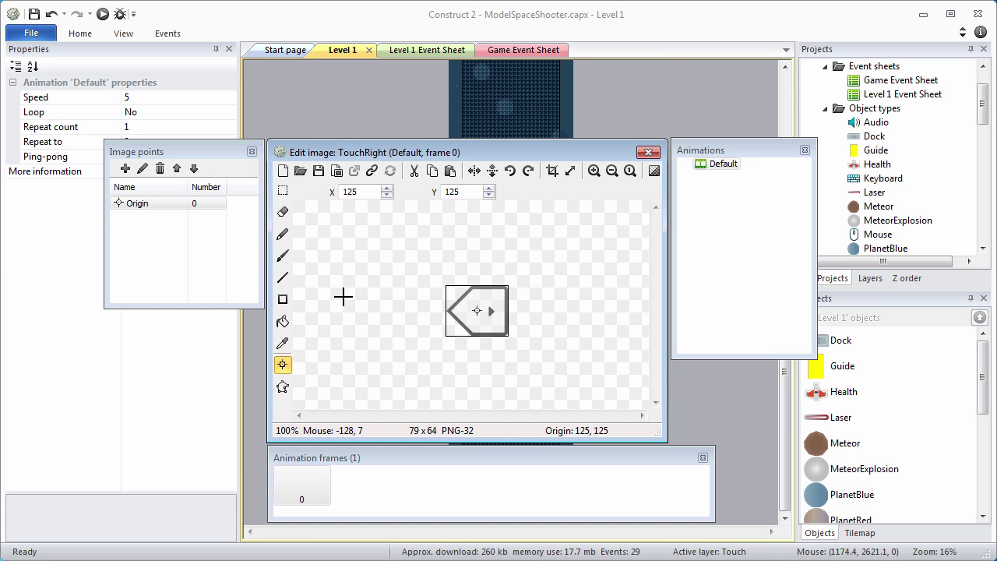
pyautogui.click(283, 387)
pyautogui.rightClick(492, 329)
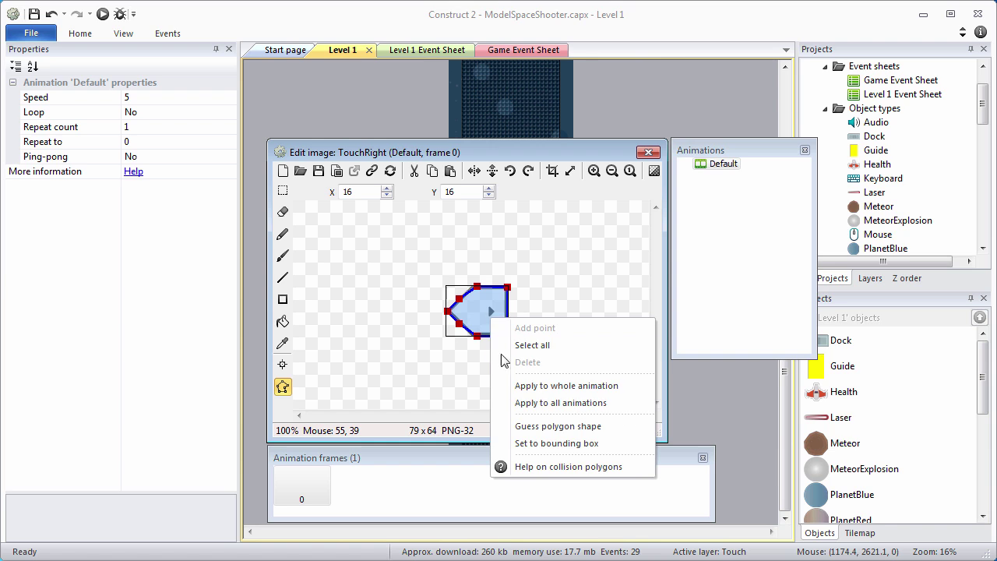
pyautogui.click(558, 426)
# Set TouchRight's origin X to 0 and close the image editor.
pyautogui.click(283, 364)
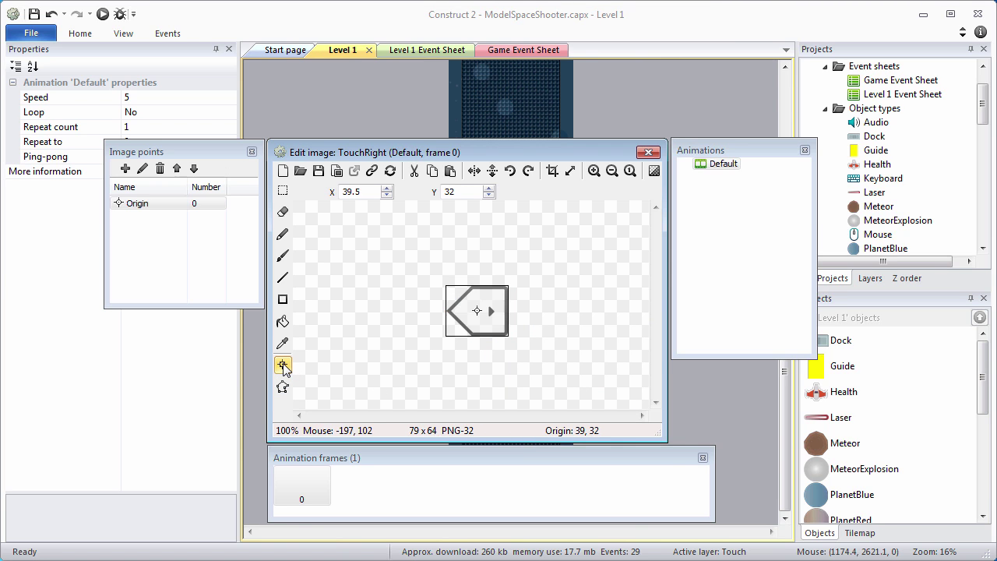
pyautogui.click(357, 192)
pyautogui.doubleClick(357, 192)
pyautogui.write('0')
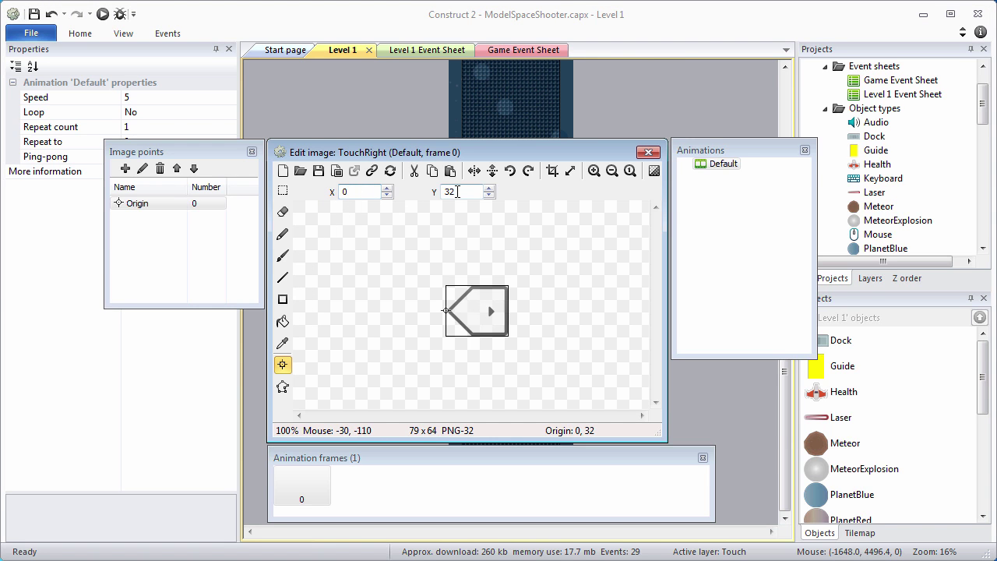
pyautogui.click(648, 152)
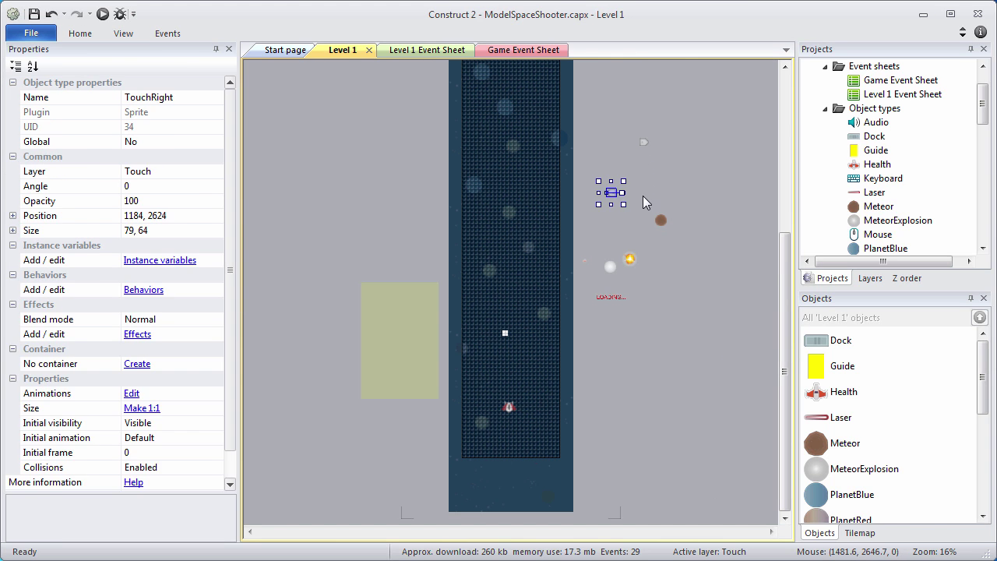
# Move TouchLeft beside TouchRight to position 1120, 2592.
pyautogui.click(643, 202)
pyautogui.moveTo(644, 144); pyautogui.dragTo(596, 189)
pyautogui.click(646, 177)
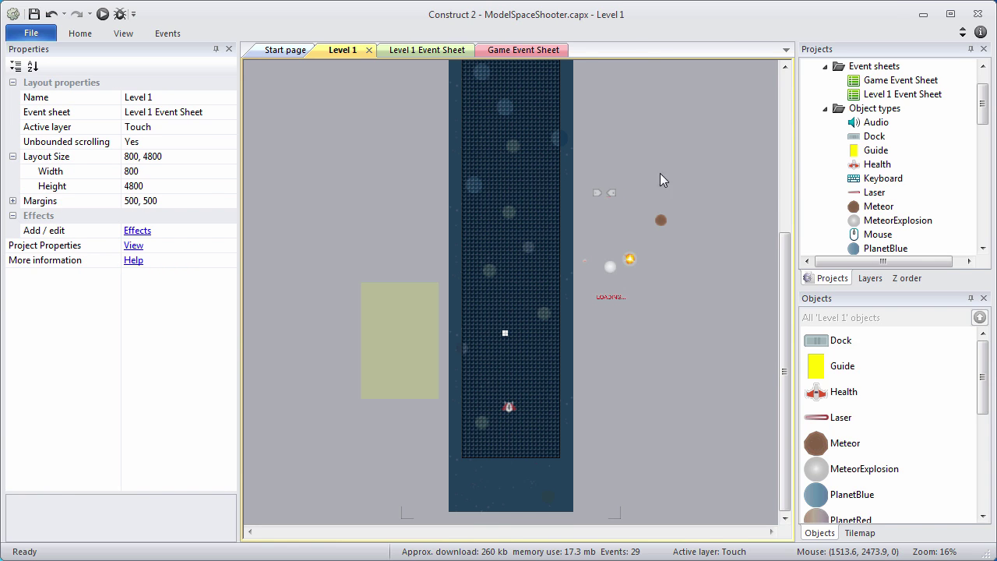
pyautogui.rightClick(888, 112)
# Insert a Sprite named TouchUp and place it in the layout.
pyautogui.click(895, 116)
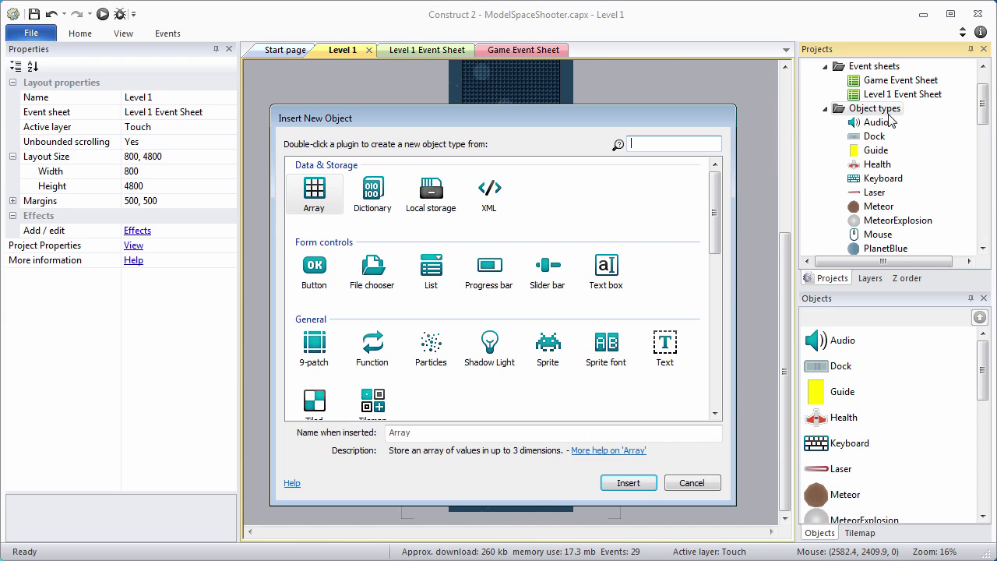
pyautogui.click(547, 347)
pyautogui.click(465, 432)
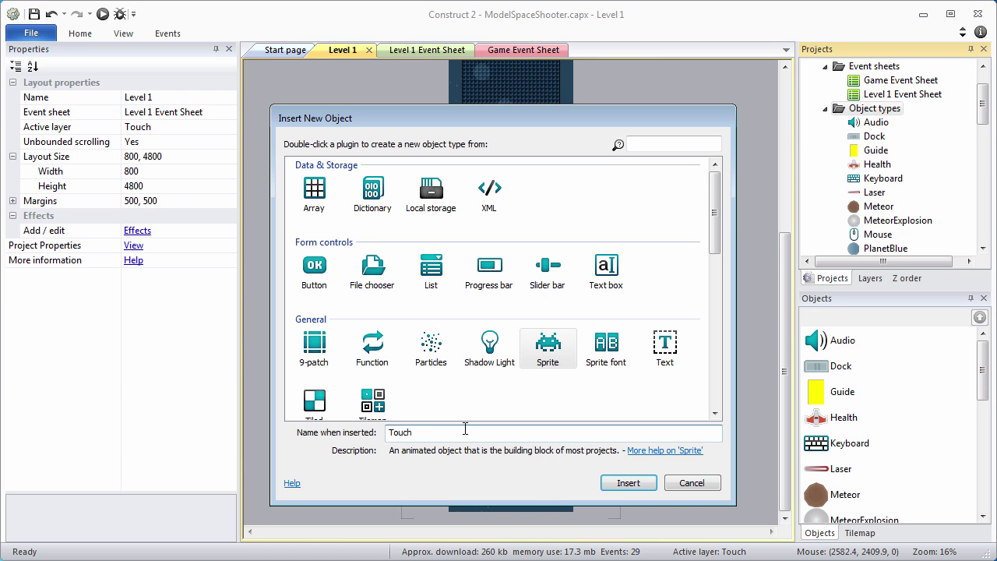
pyautogui.press('Return')
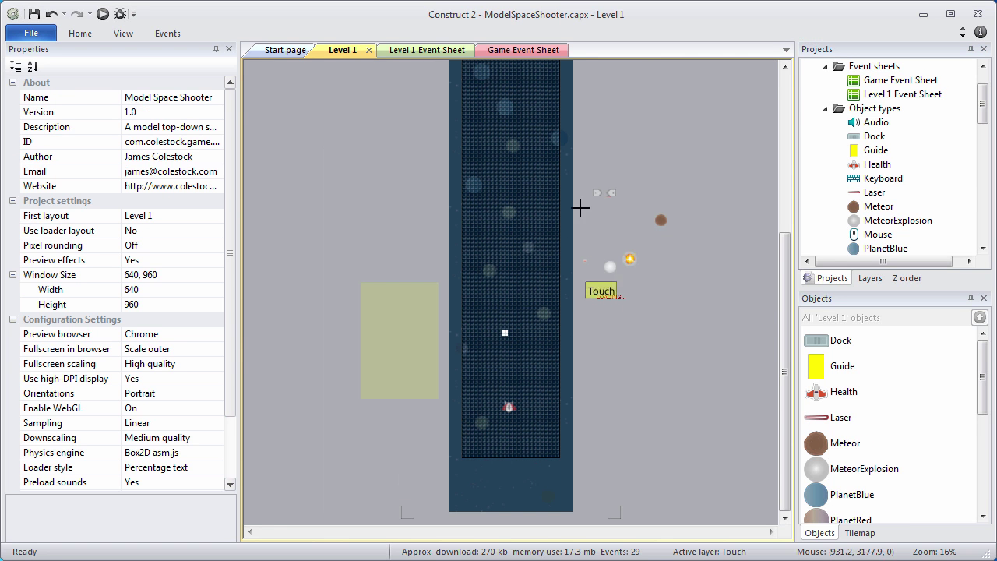
pyautogui.click(605, 176)
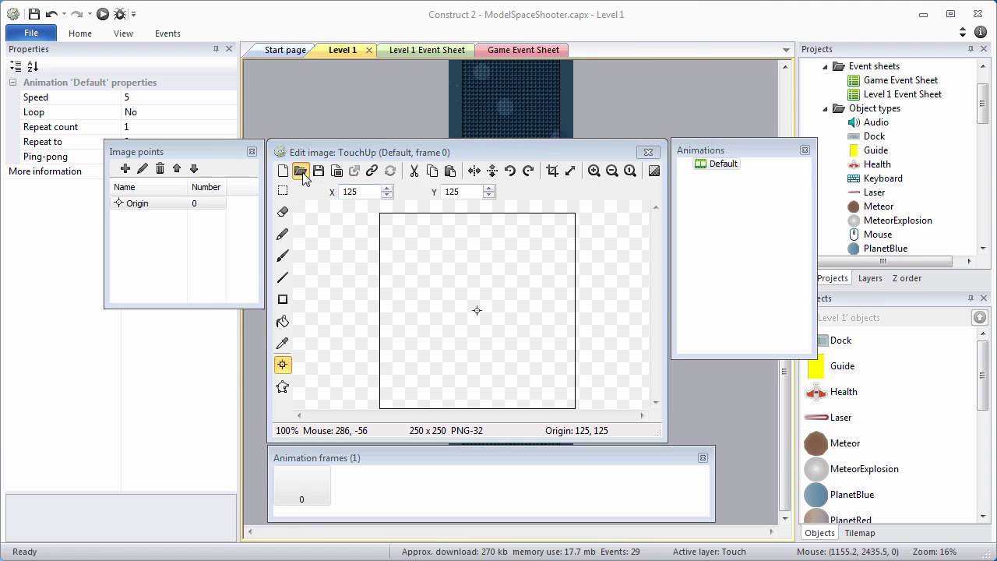
# Load touch-up-64x79.png into TouchUp and guess its collision polygon shape.
pyautogui.click(301, 171)
pyautogui.doubleClick(424, 201)
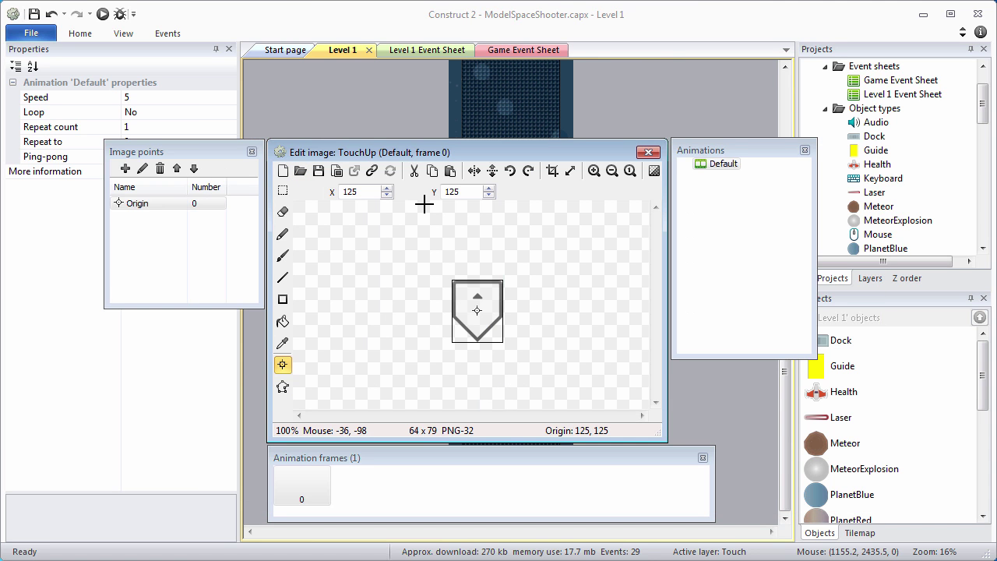
pyautogui.click(283, 387)
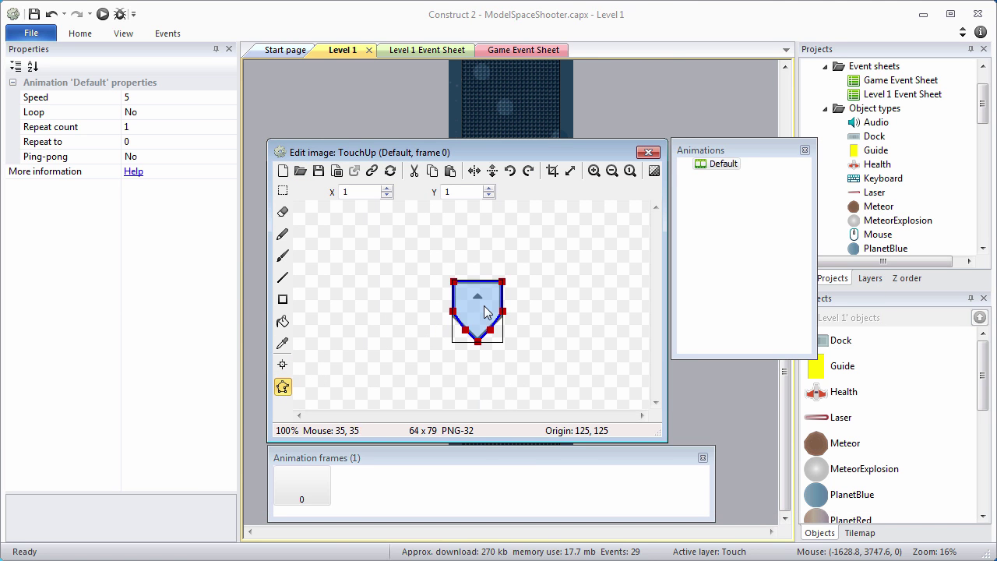
pyautogui.rightClick(486, 311)
pyautogui.click(529, 414)
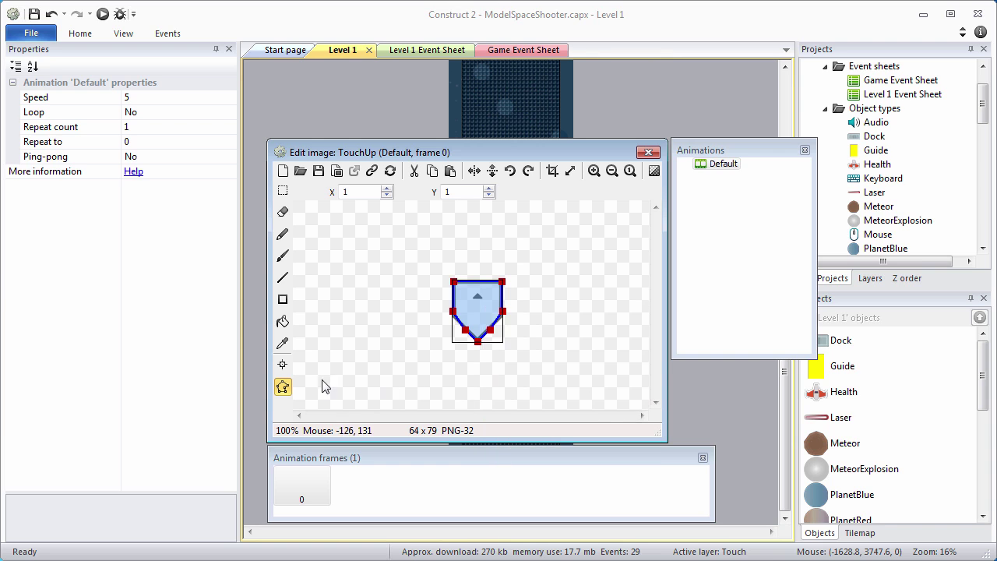
# Set TouchUp's origin Y to 79 and move it to 1152, 2592.
pyautogui.click(283, 364)
pyautogui.click(358, 192)
pyautogui.press('Tab')
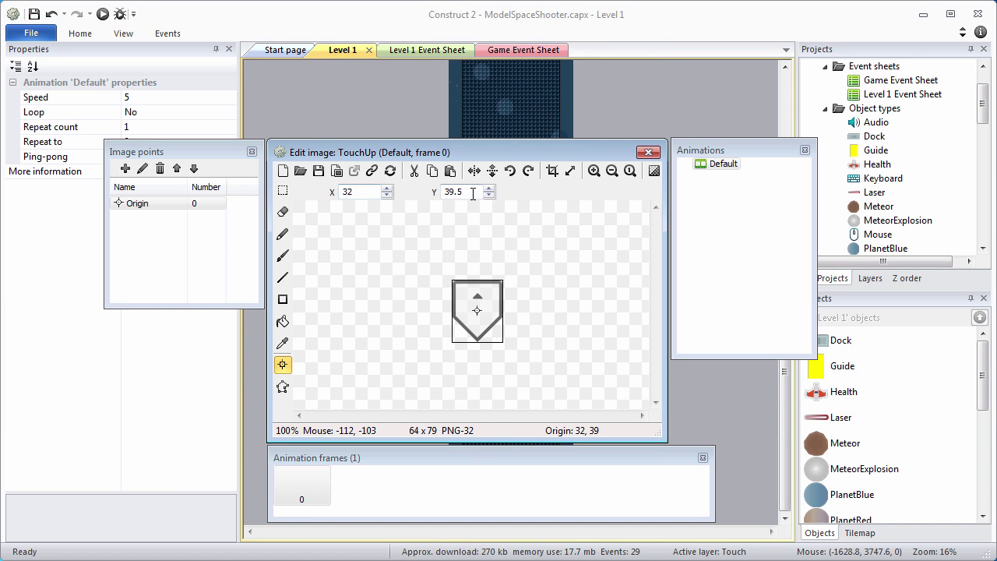
pyautogui.write('79')
pyautogui.click(651, 152)
pyautogui.moveTo(603, 165); pyautogui.dragTo(603, 184)
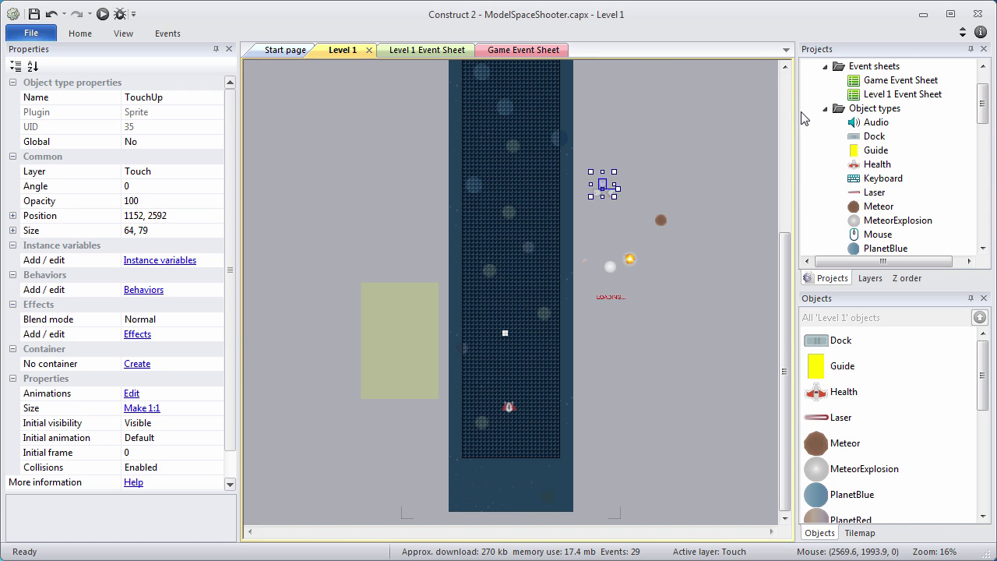
# Insert a Sprite named TouchDown and place it in the layout.
pyautogui.rightClick(873, 112)
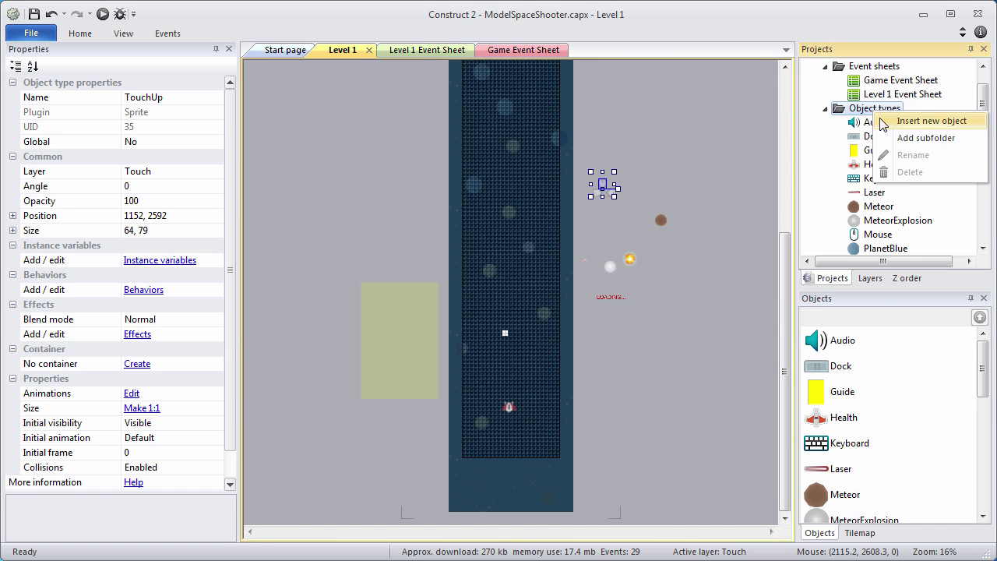
pyautogui.click(887, 118)
pyautogui.click(548, 347)
pyautogui.click(470, 433)
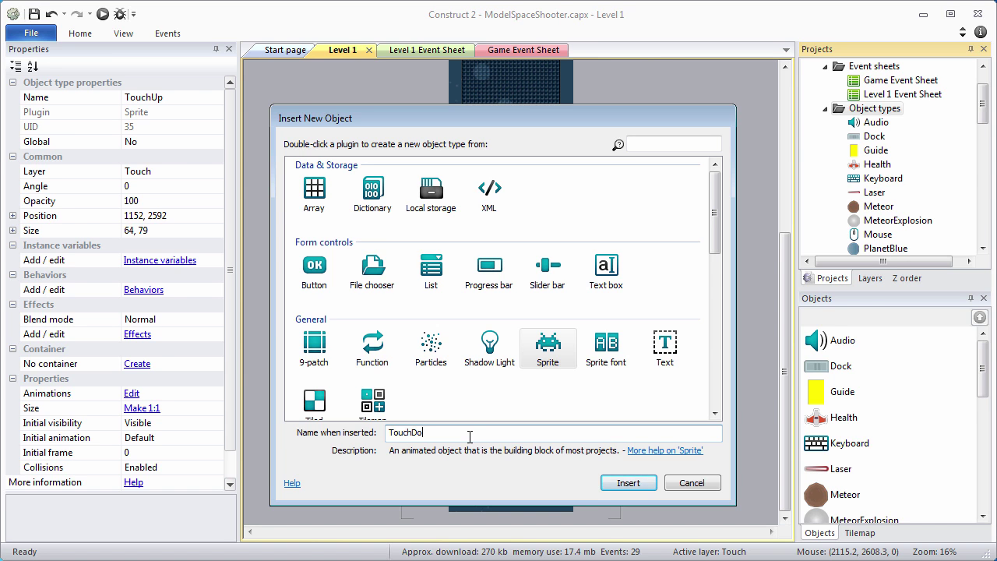
pyautogui.press('Return')
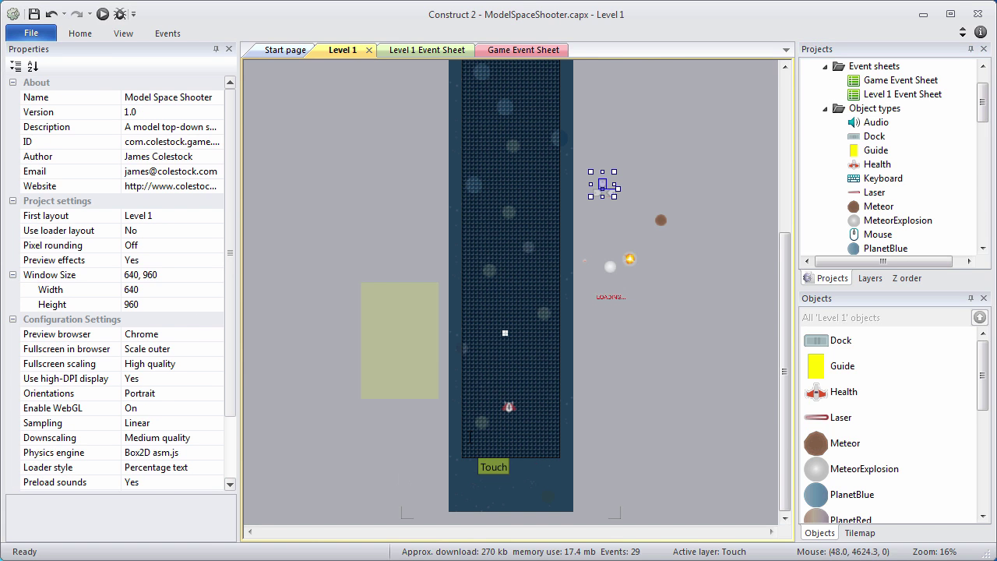
pyautogui.click(602, 221)
# Load touch-down-64x79.png into TouchDown and guess its collision polygon shape.
pyautogui.click(300, 171)
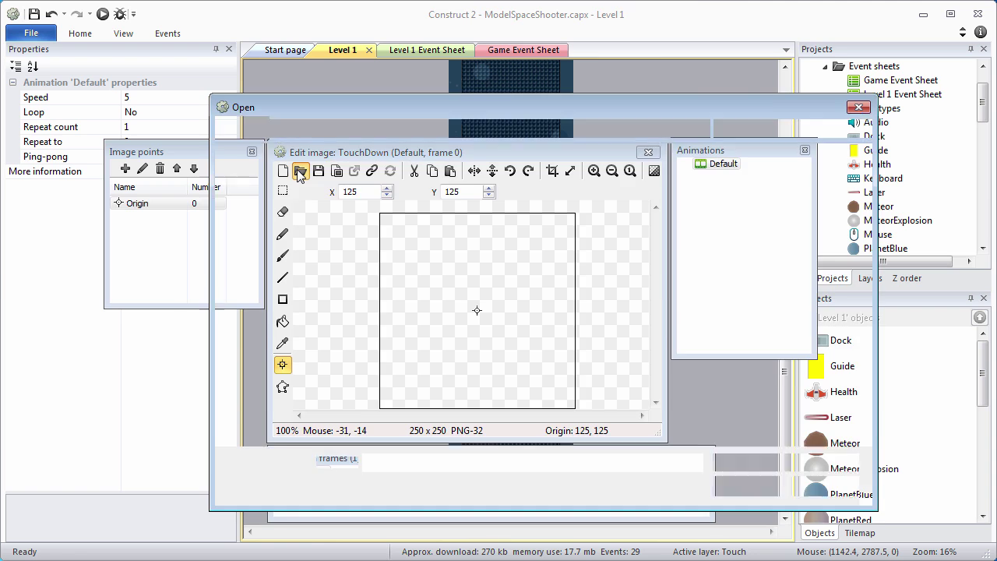
pyautogui.doubleClick(444, 249)
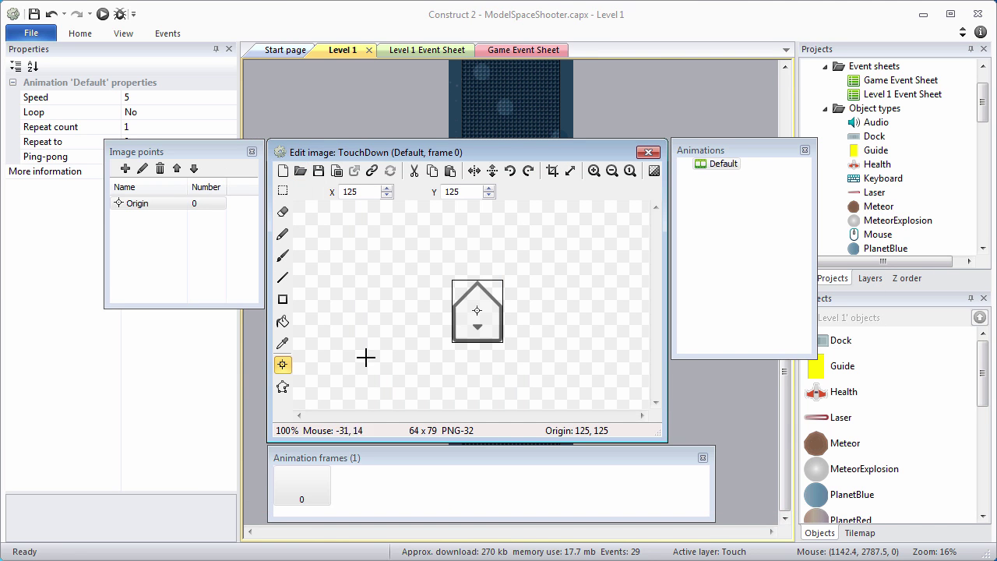
pyautogui.click(283, 387)
pyautogui.rightClick(463, 328)
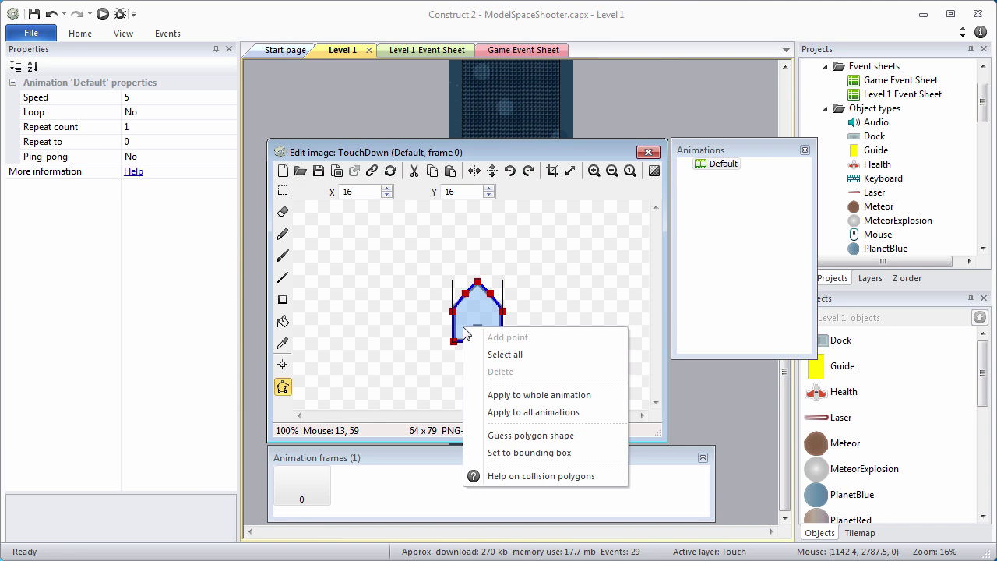
pyautogui.click(518, 435)
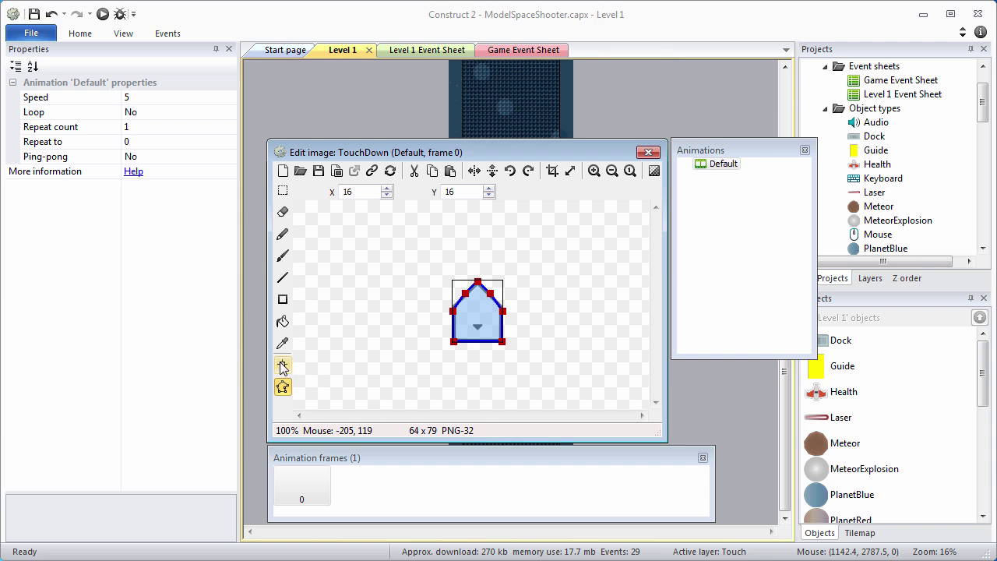
# Set TouchDown's origin Y to 0 and move it up to 1152, 2656.
pyautogui.click(283, 365)
pyautogui.doubleClick(453, 194)
pyautogui.write('0')
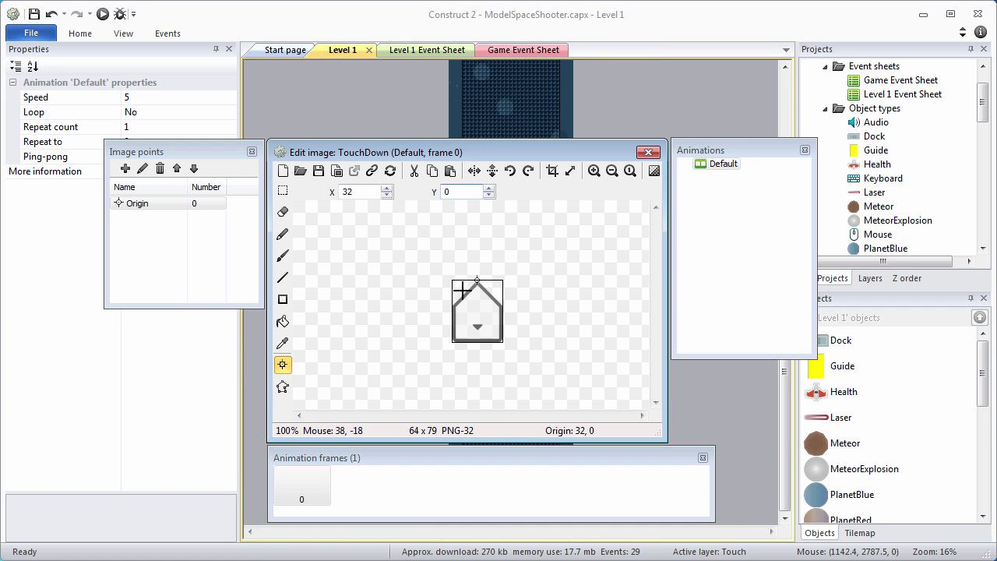
pyautogui.click(647, 153)
pyautogui.moveTo(606, 230); pyautogui.dragTo(606, 211)
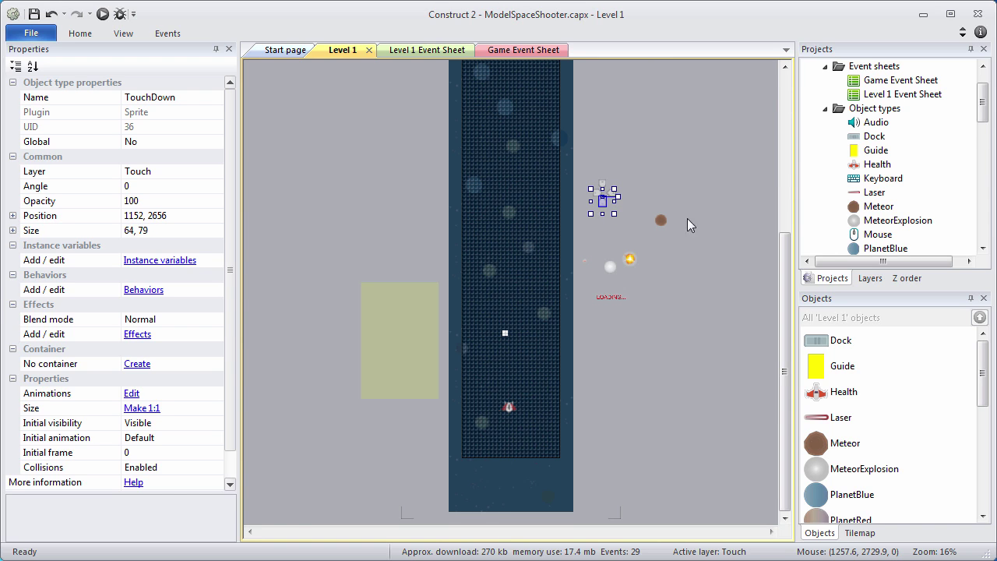
# Create a new family containing TouchDown, TouchLeft, TouchRight and TouchUp.
pyautogui.moveTo(985, 117); pyautogui.dragTo(980, 192)
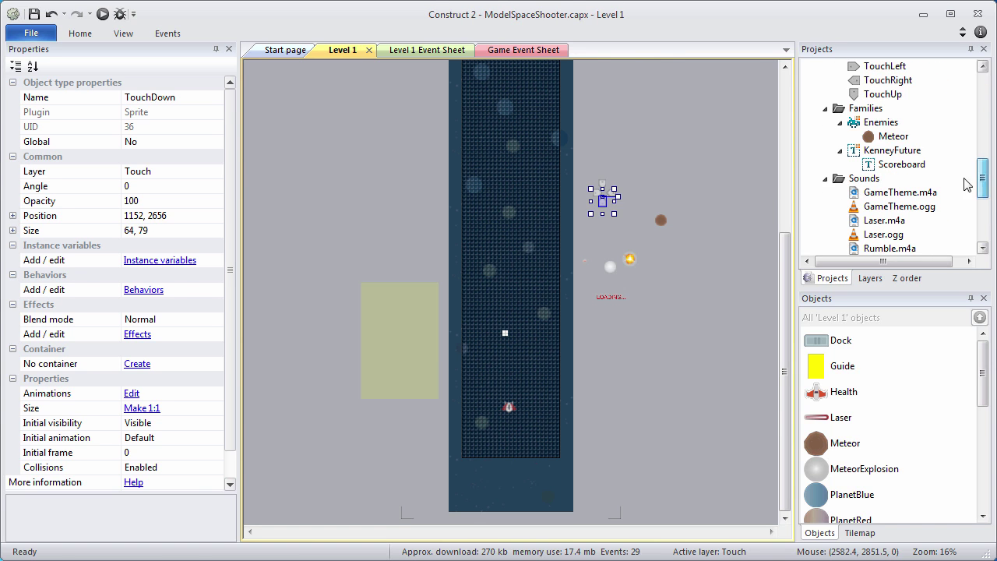
pyautogui.rightClick(868, 111)
pyautogui.click(880, 125)
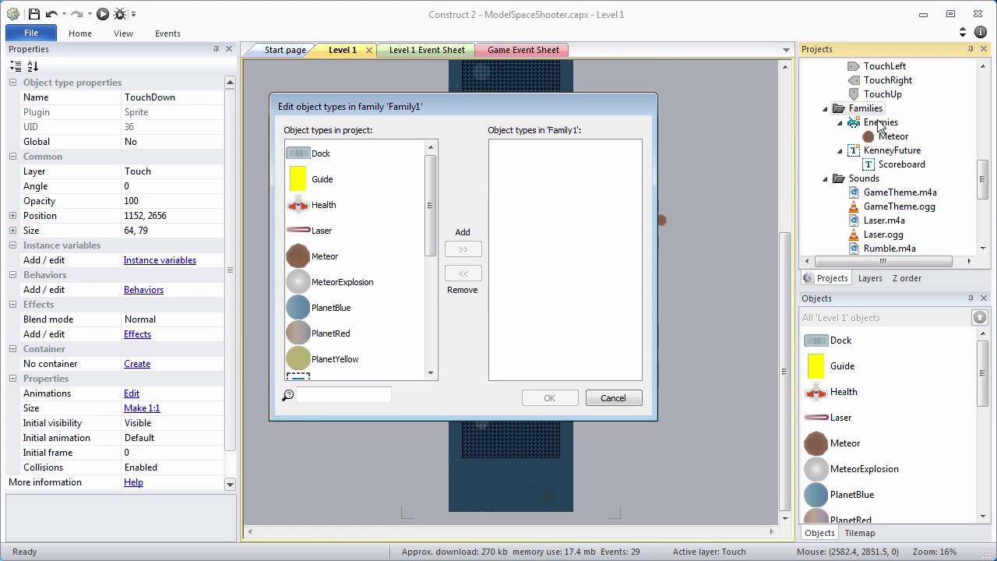
pyautogui.moveTo(430, 226); pyautogui.dragTo(429, 342)
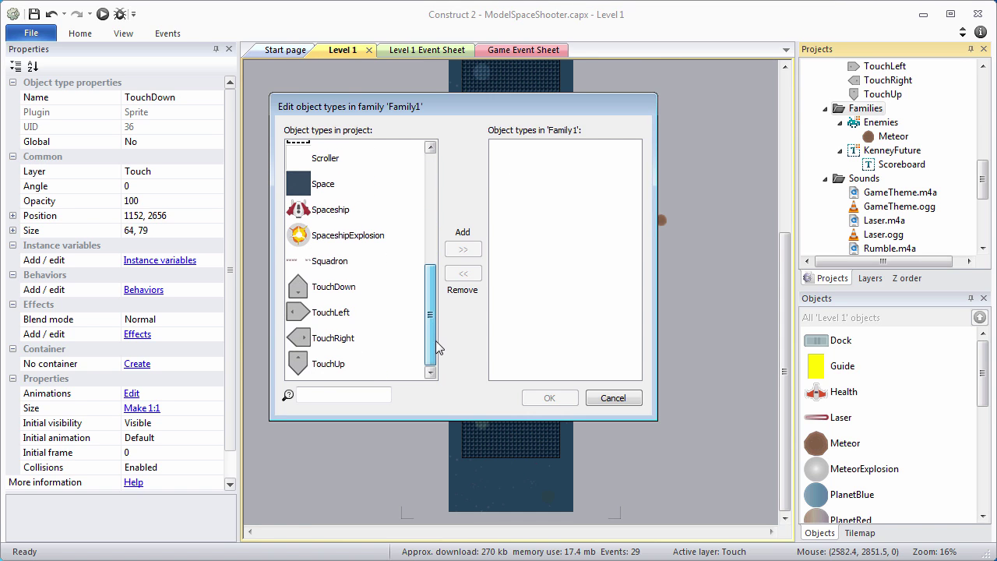
pyautogui.click(347, 293)
pyautogui.keyDown('ctrl'); pyautogui.click(338, 318); pyautogui.keyUp('ctrl')
pyautogui.keyDown('ctrl'); pyautogui.click(336, 333); pyautogui.keyUp('ctrl')
pyautogui.keyDown('ctrl'); pyautogui.click(334, 363); pyautogui.keyUp('ctrl')
pyautogui.click(463, 249)
pyautogui.click(573, 400)
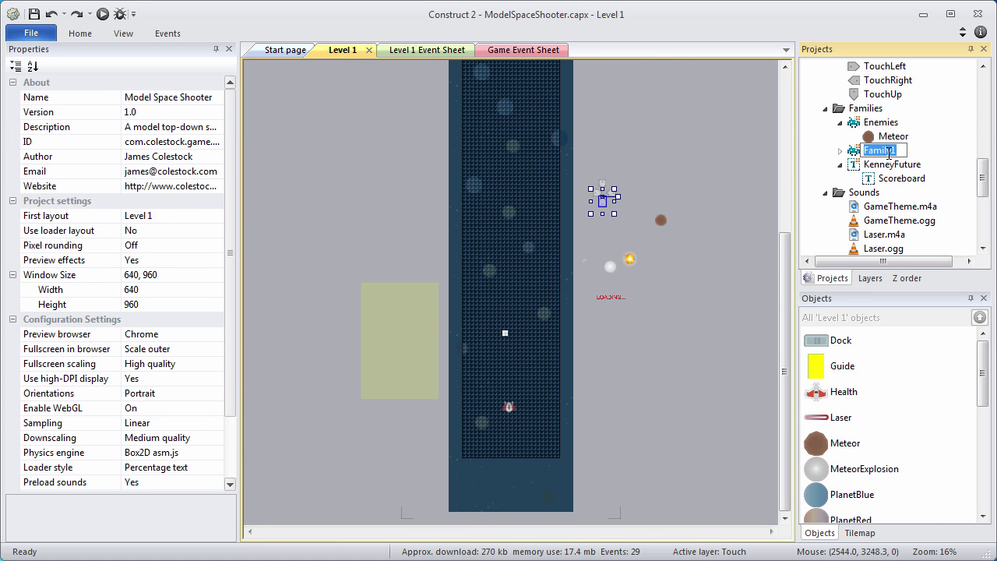
# Name the family TouchPad and expand it to show its members.
pyautogui.write('Touch')
pyautogui.press('Return')
pyautogui.click(883, 178)
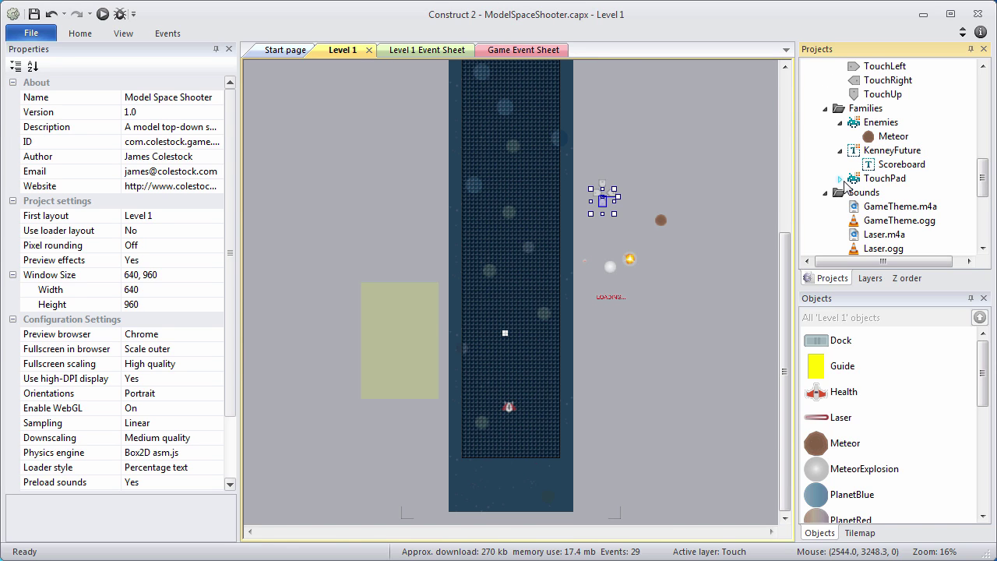
pyautogui.click(840, 179)
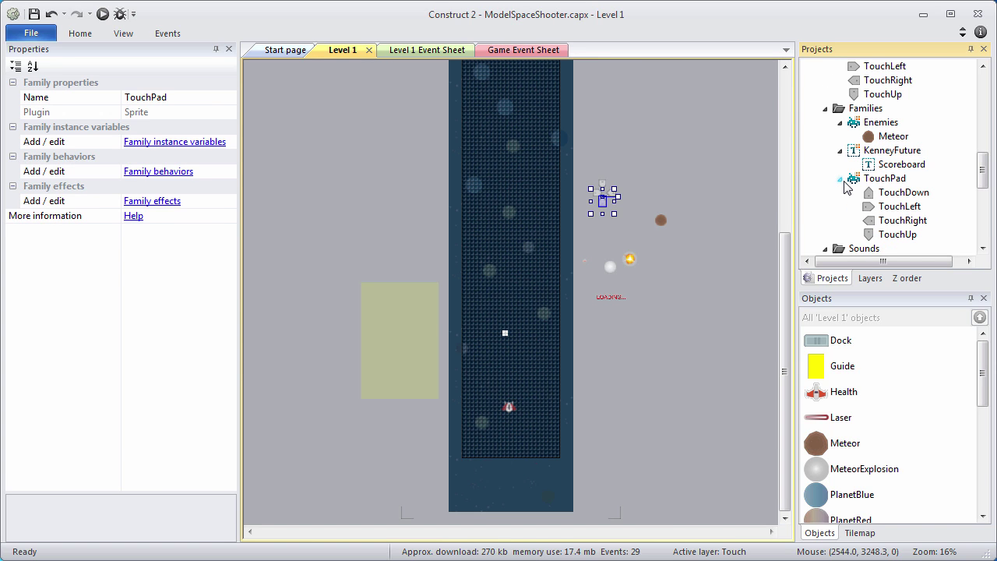
# Add the Pin behavior to the TouchPad family's behaviors.
pyautogui.rightClick(894, 179)
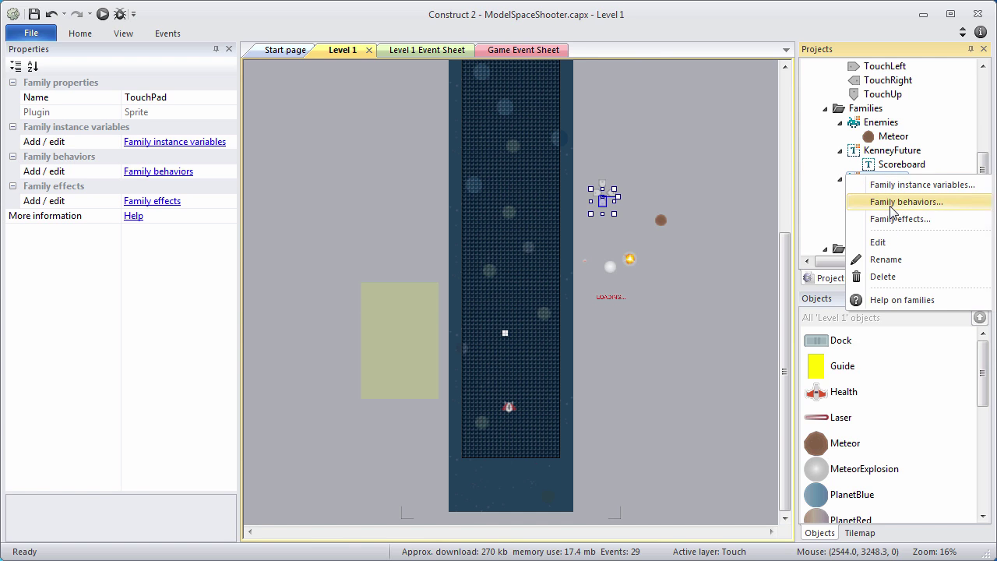
pyautogui.click(893, 204)
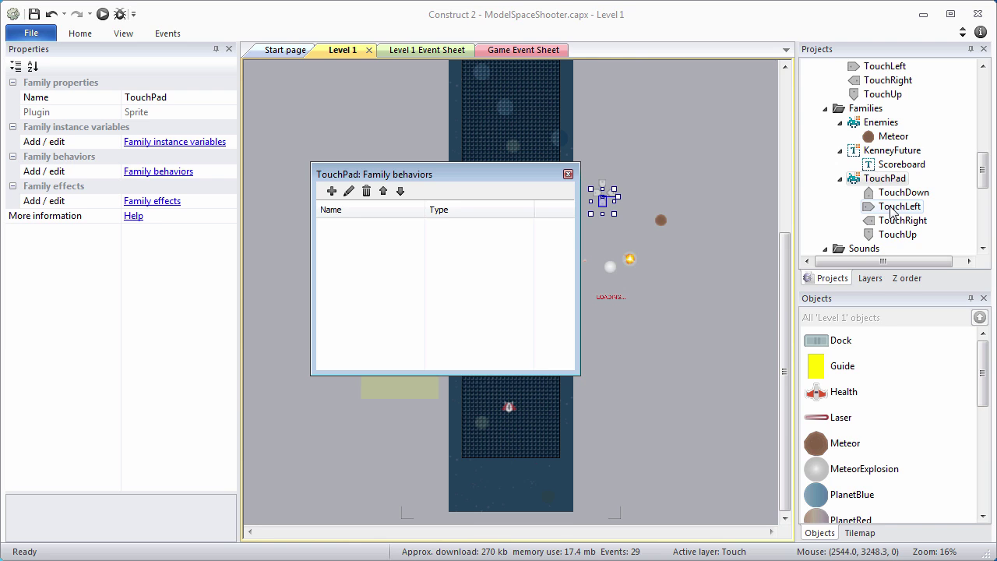
pyautogui.click(331, 191)
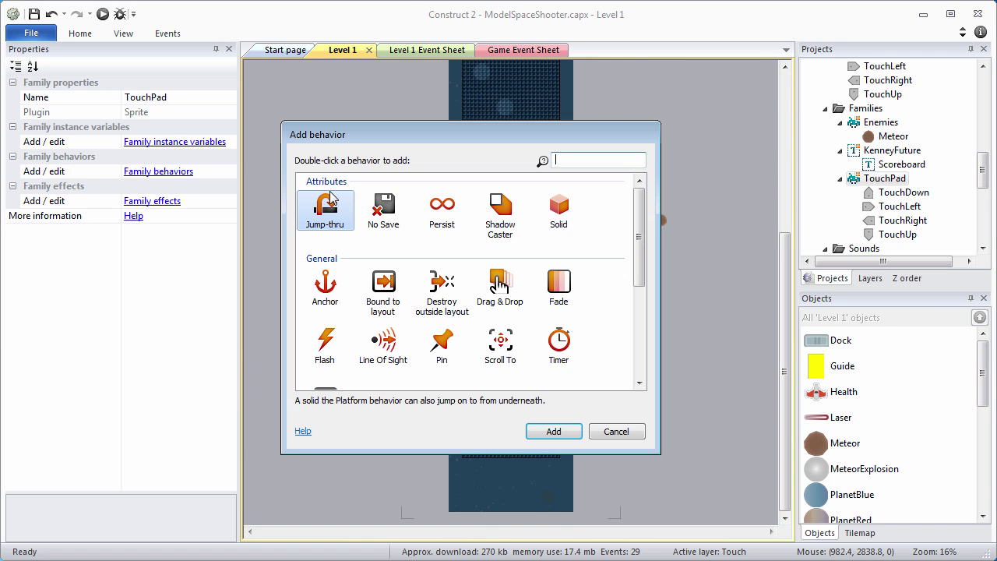
pyautogui.doubleClick(442, 346)
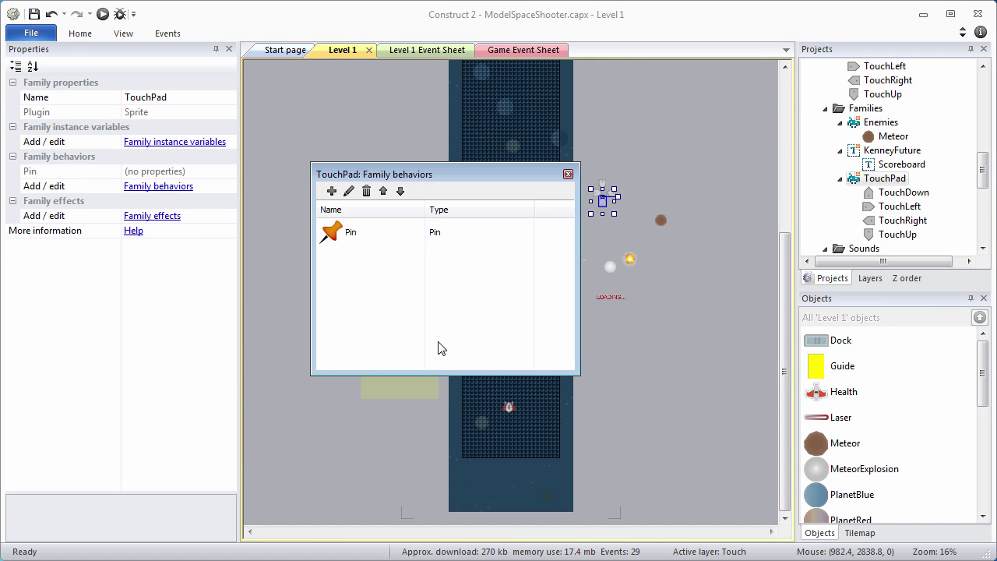
pyautogui.click(567, 174)
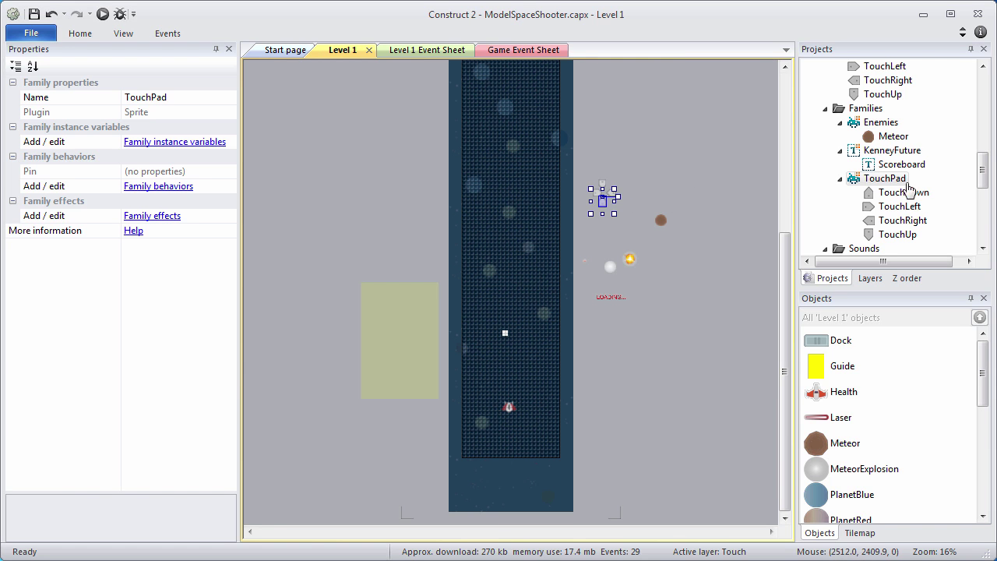
pyautogui.moveTo(982, 180); pyautogui.dragTo(982, 82)
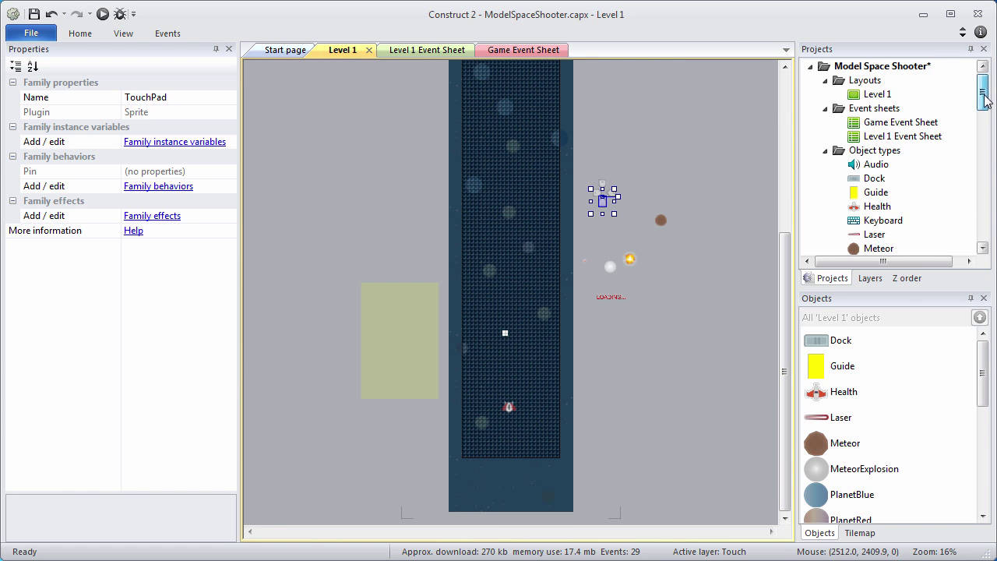
# Insert a Sprite named TouchButton and place it on the layout.
pyautogui.rightClick(888, 157)
pyautogui.click(890, 161)
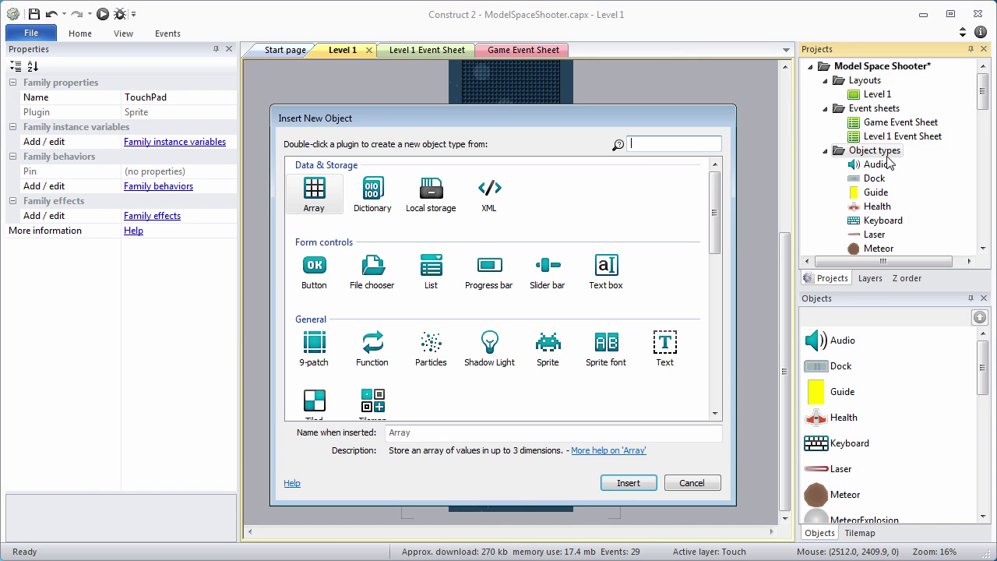
pyautogui.click(547, 346)
pyautogui.click(505, 438)
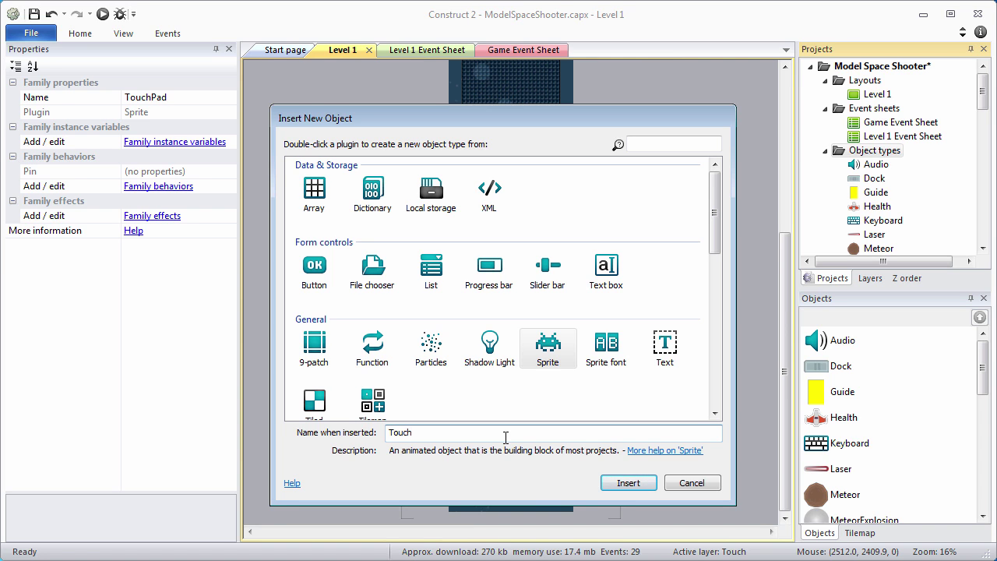
pyautogui.write('TouchButton')
pyautogui.press('Return')
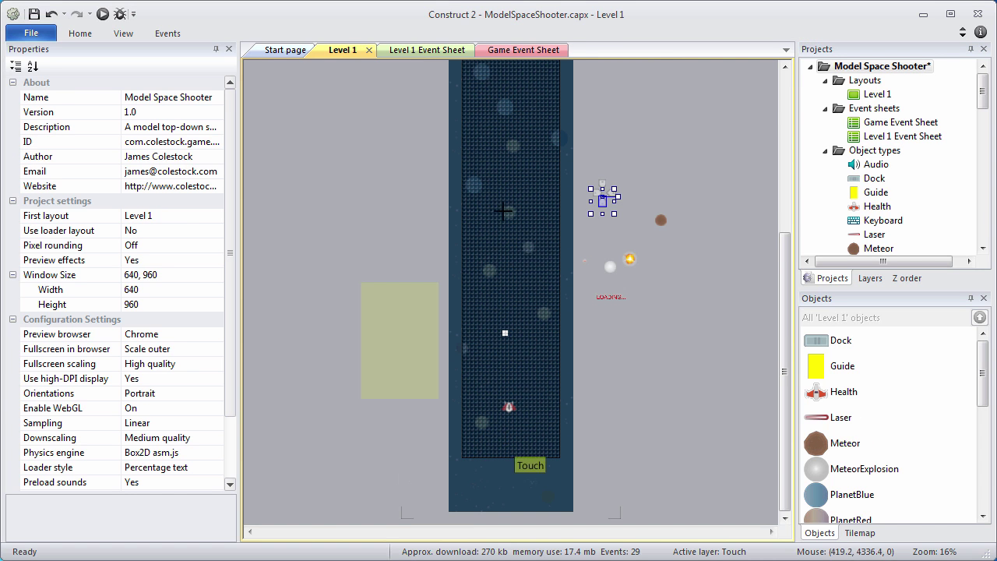
pyautogui.click(637, 174)
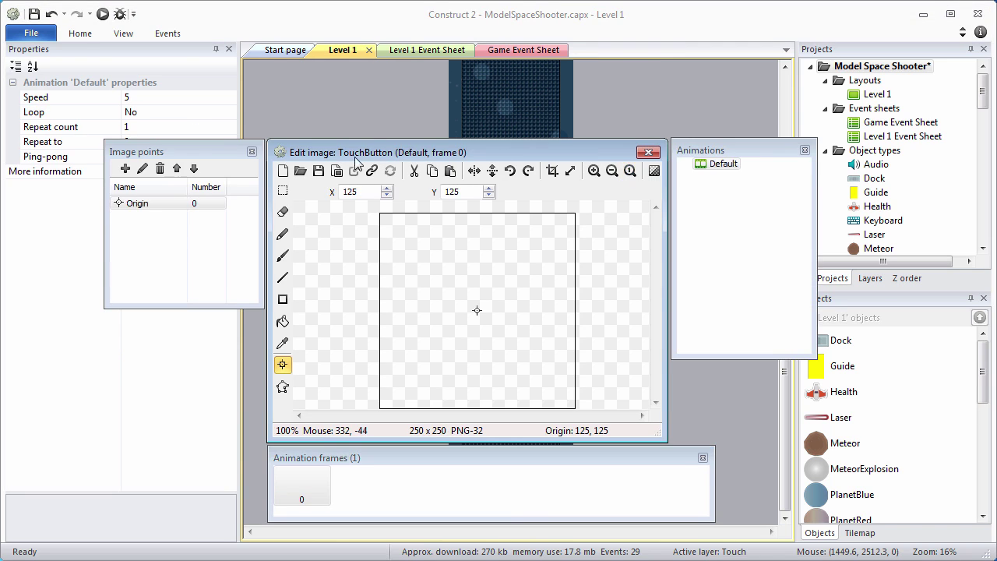
# Load touch-button-80x80.png and set its collision polygon to the bounding box.
pyautogui.click(306, 176)
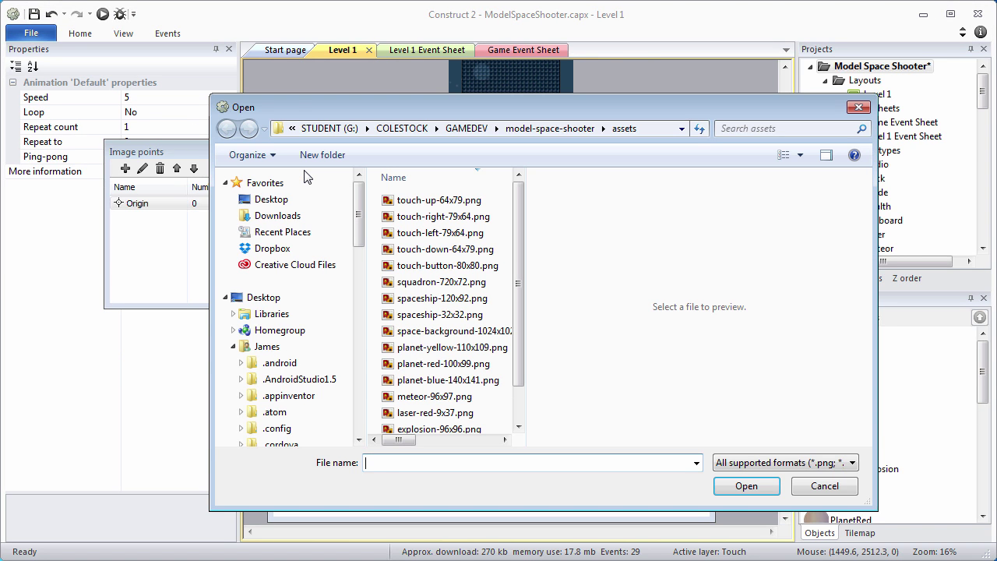
pyautogui.doubleClick(448, 265)
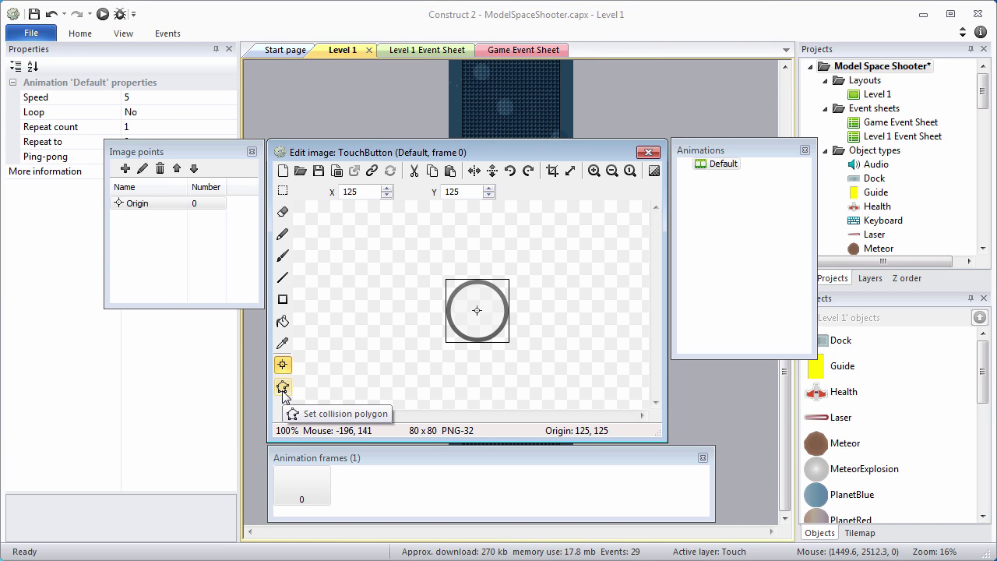
pyautogui.click(283, 389)
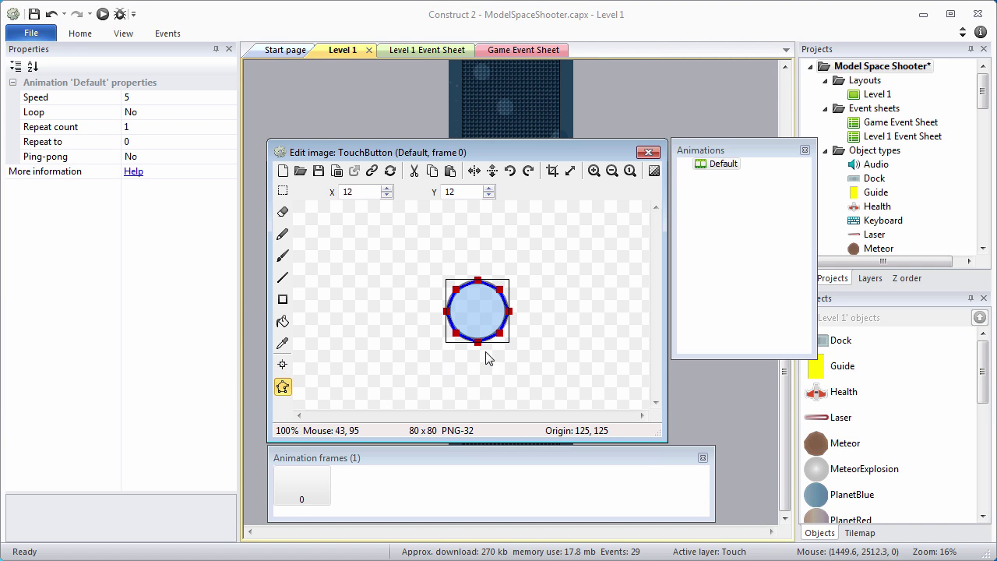
pyautogui.rightClick(485, 332)
pyautogui.click(537, 458)
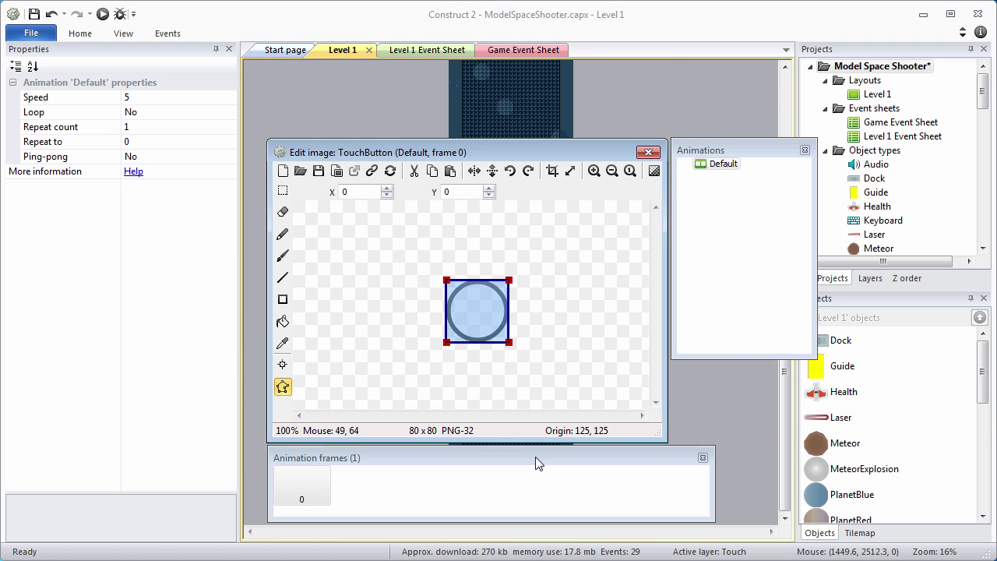
# Set TouchButton's origin to 40, 40 and close the image editor.
pyautogui.click(283, 364)
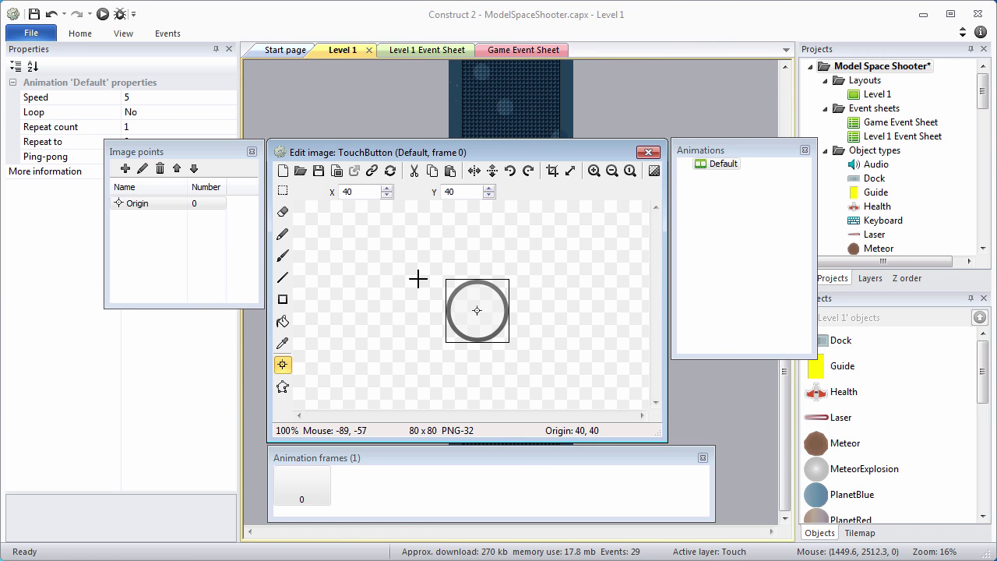
pyautogui.moveTo(348, 191); pyautogui.dragTo(310, 193)
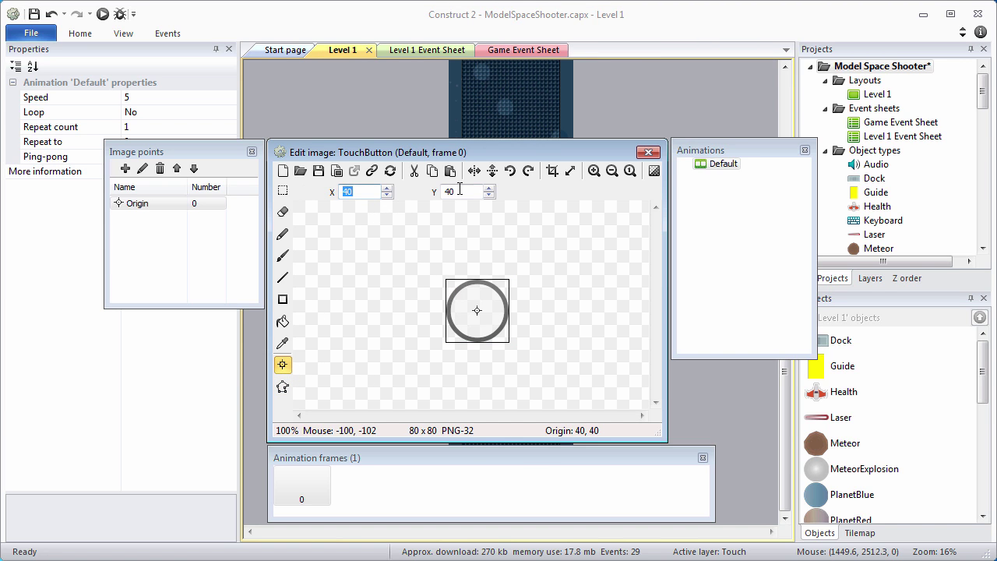
pyautogui.moveTo(461, 192); pyautogui.dragTo(443, 192)
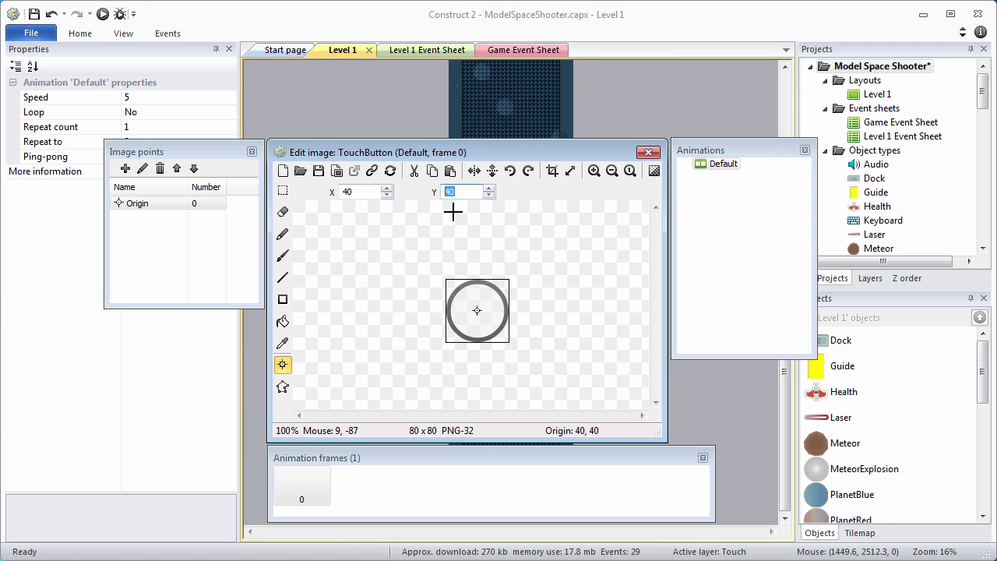
pyautogui.click(646, 153)
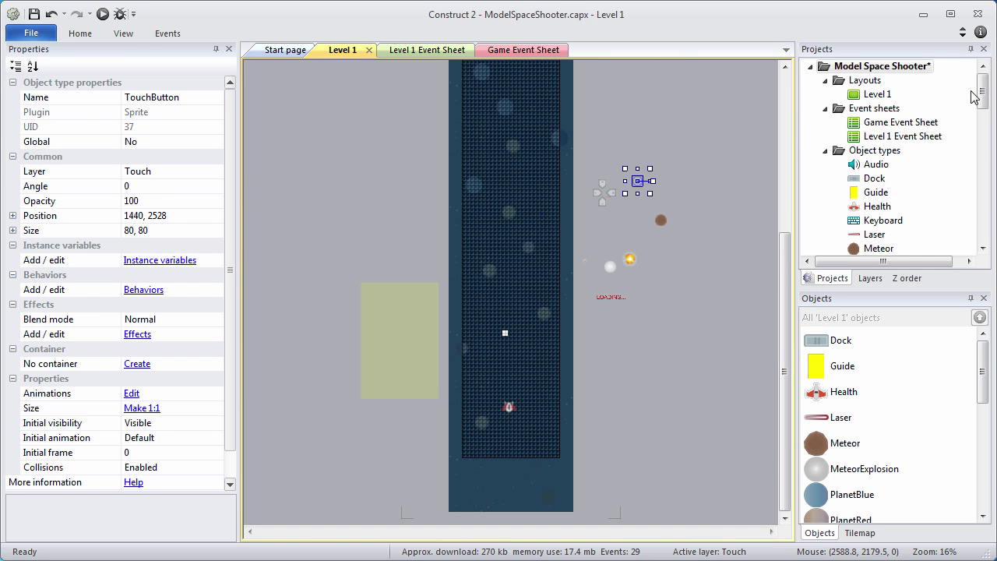
pyautogui.moveTo(982, 92); pyautogui.dragTo(986, 145)
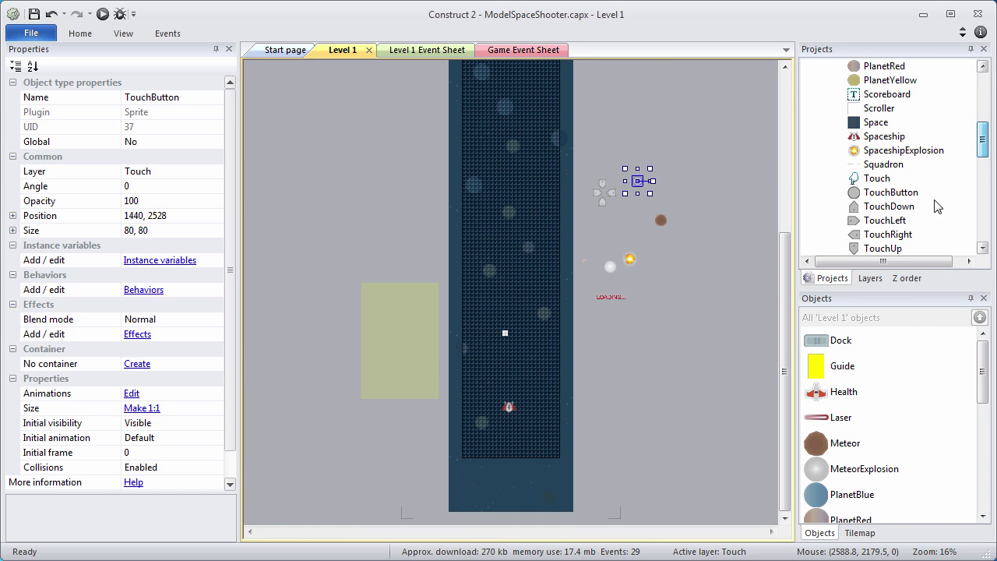
pyautogui.rightClick(879, 201)
# Add the Pin behavior to the TouchButton sprite's behaviors list.
pyautogui.click(909, 266)
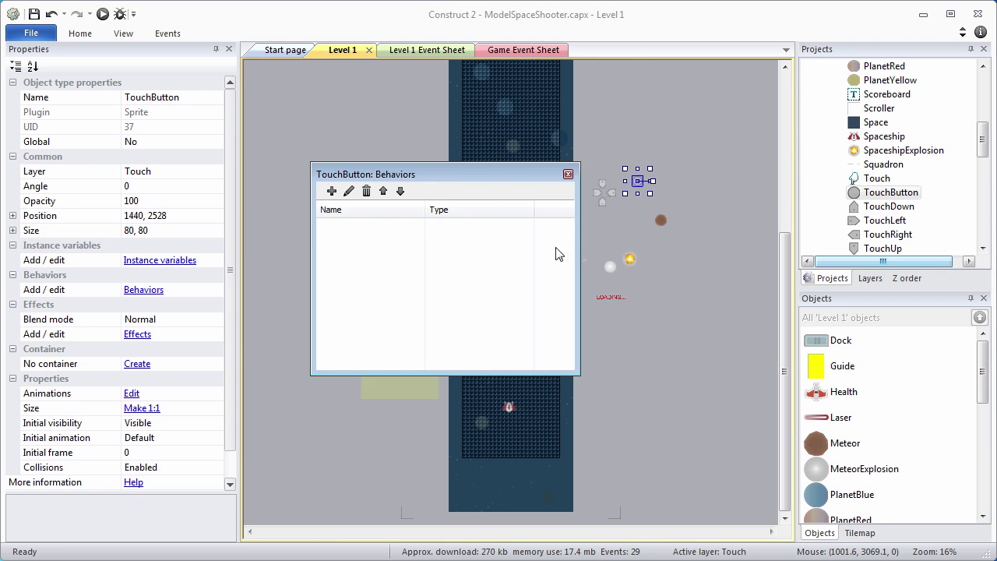
pyautogui.click(332, 191)
pyautogui.click(434, 349)
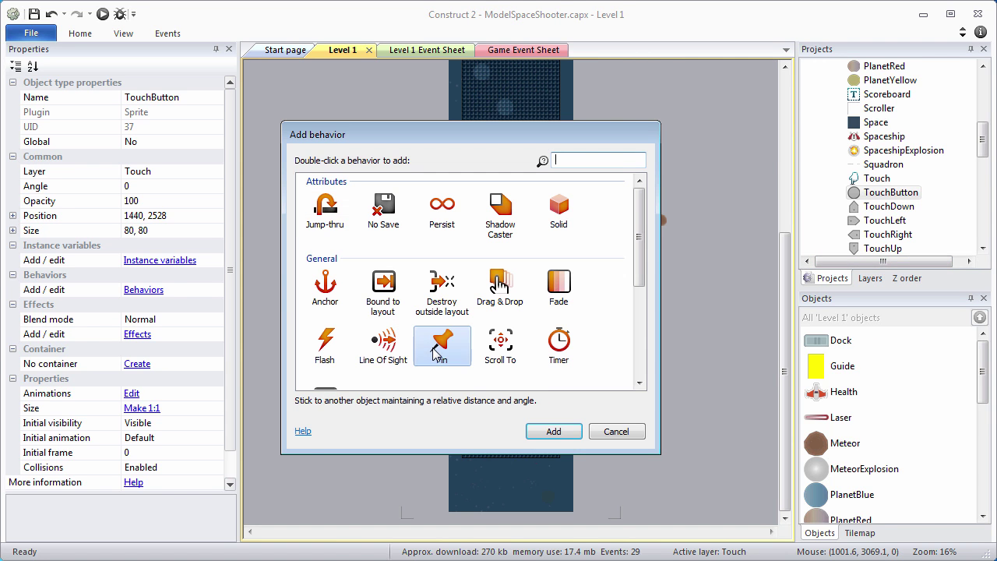
pyautogui.click(561, 430)
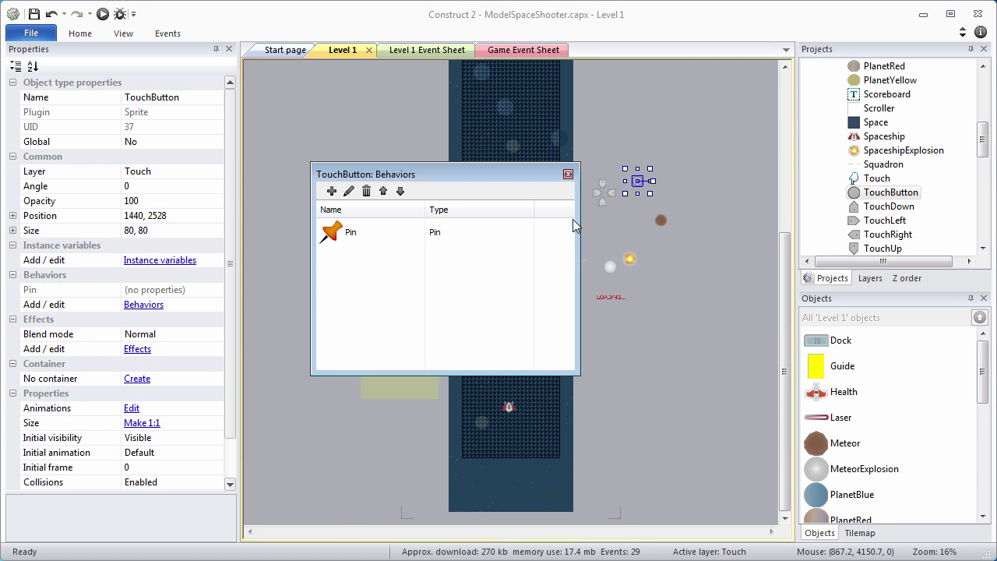
pyautogui.click(568, 175)
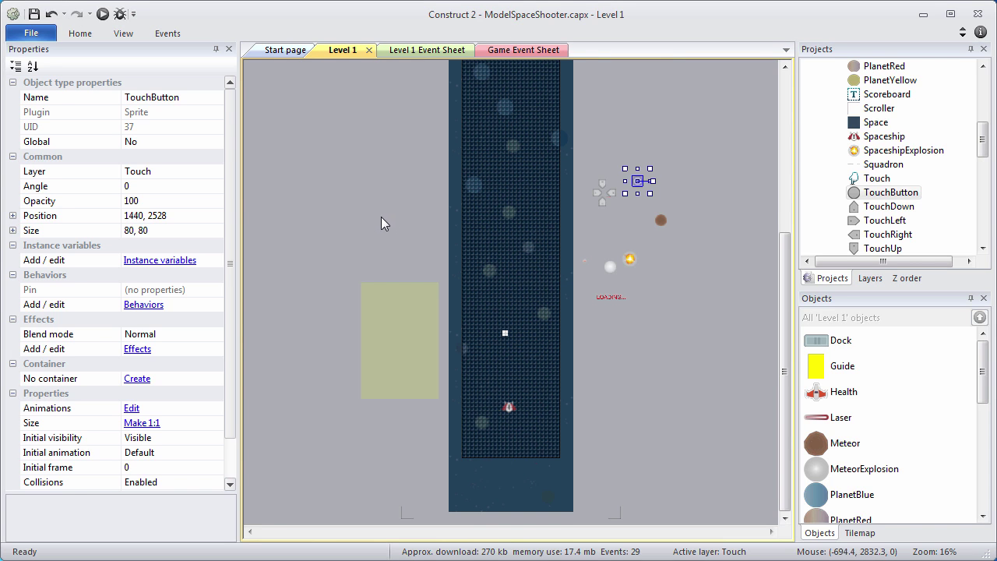
# On start of layout, set TouchPad's position to Guide's TouchPad image point.
pyautogui.click(499, 51)
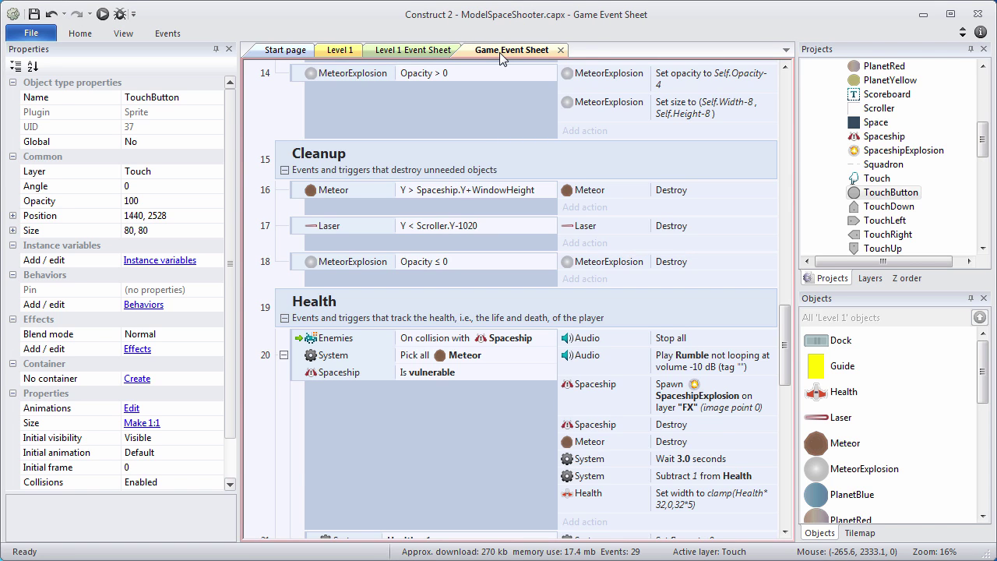
pyautogui.click(216, 49)
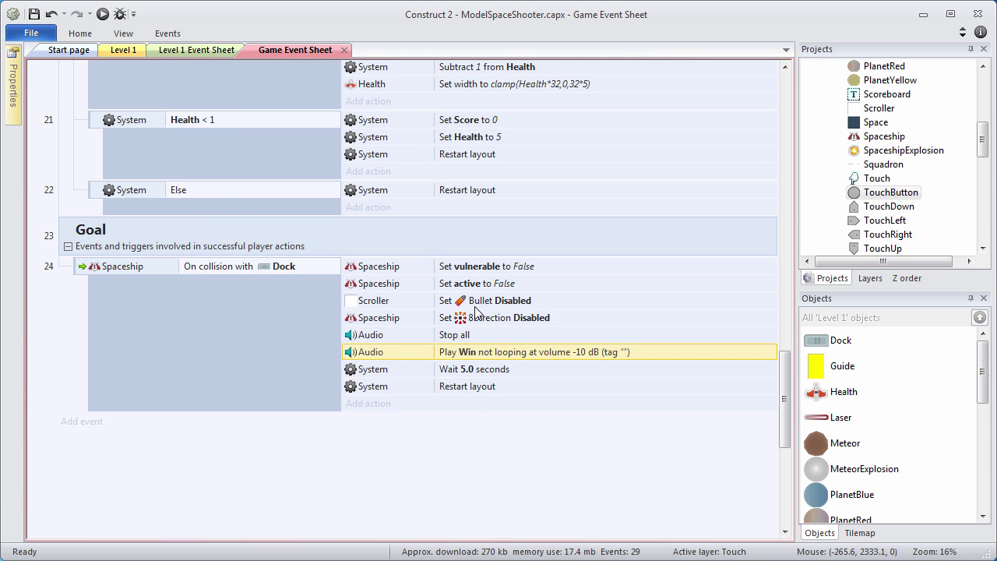
pyautogui.scroll(3, 477, 312)
pyautogui.scroll(10, 474, 306)
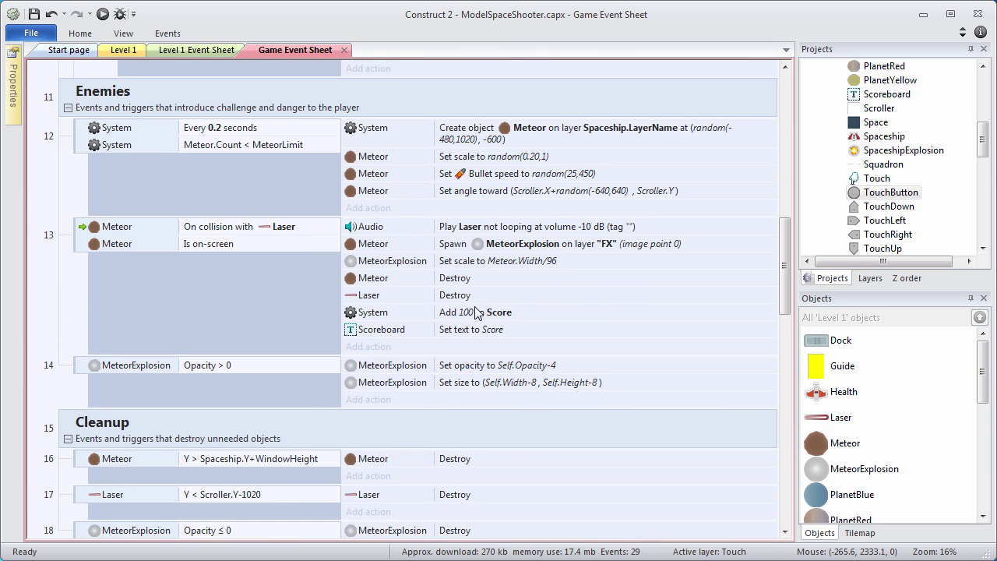
pyautogui.scroll(6, 474, 307)
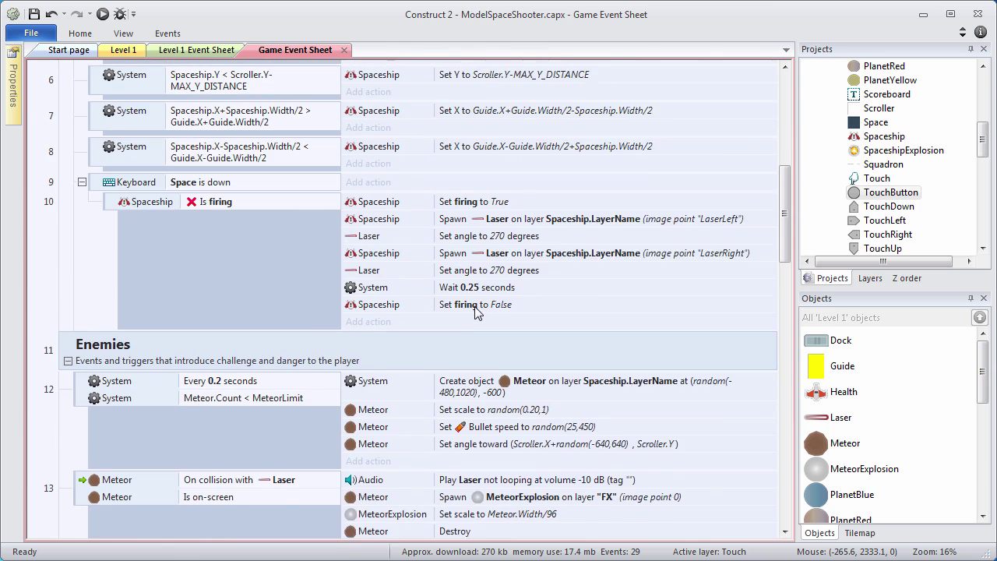
pyautogui.scroll(8, 477, 310)
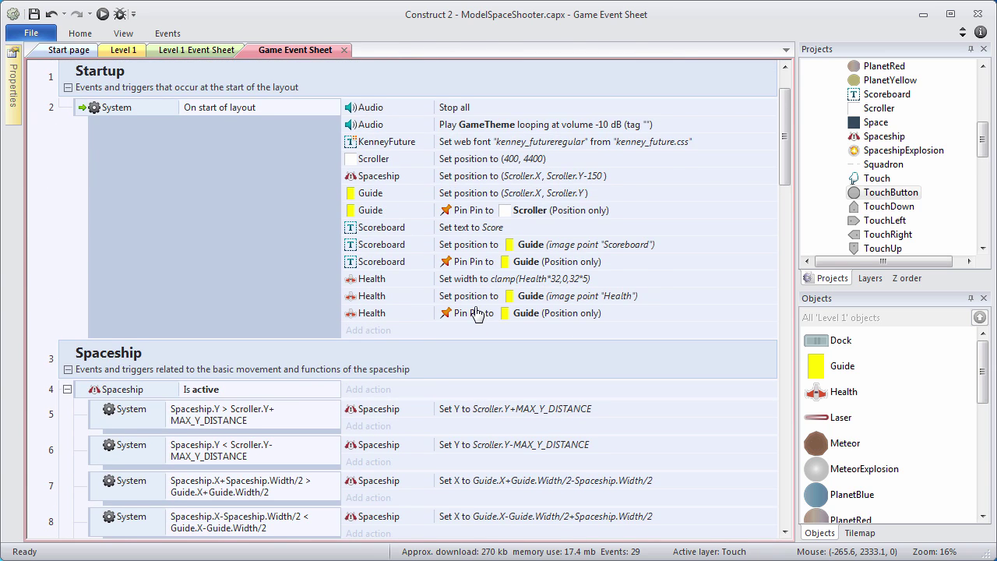
pyautogui.scroll(1, 476, 311)
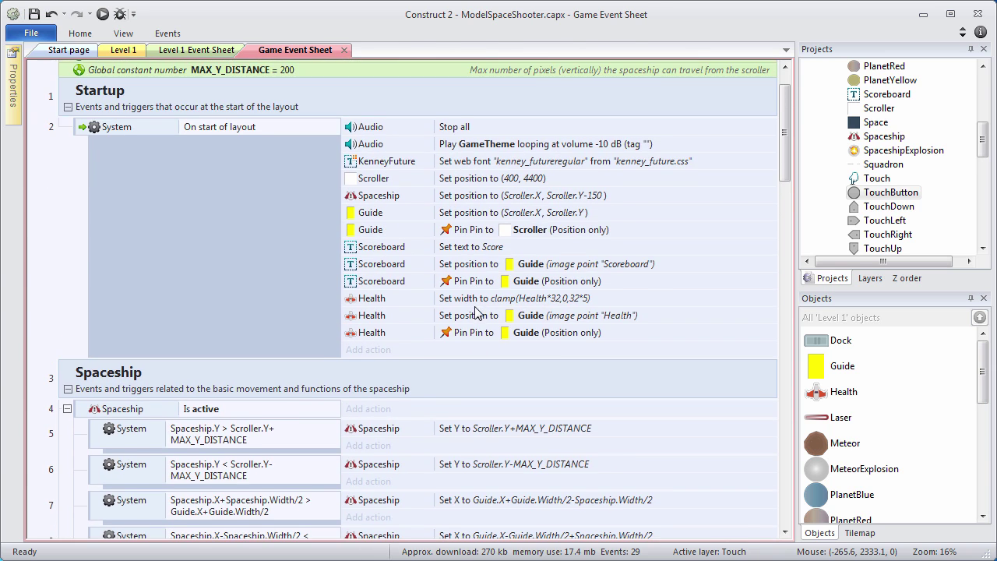
pyautogui.click(365, 351)
pyautogui.doubleClick(450, 359)
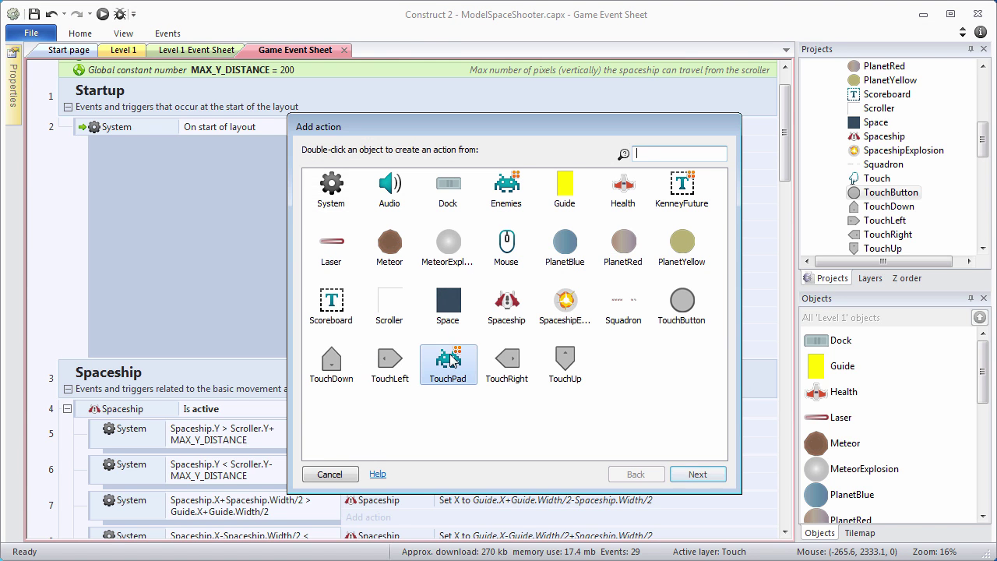
pyautogui.moveTo(727, 207); pyautogui.dragTo(714, 328)
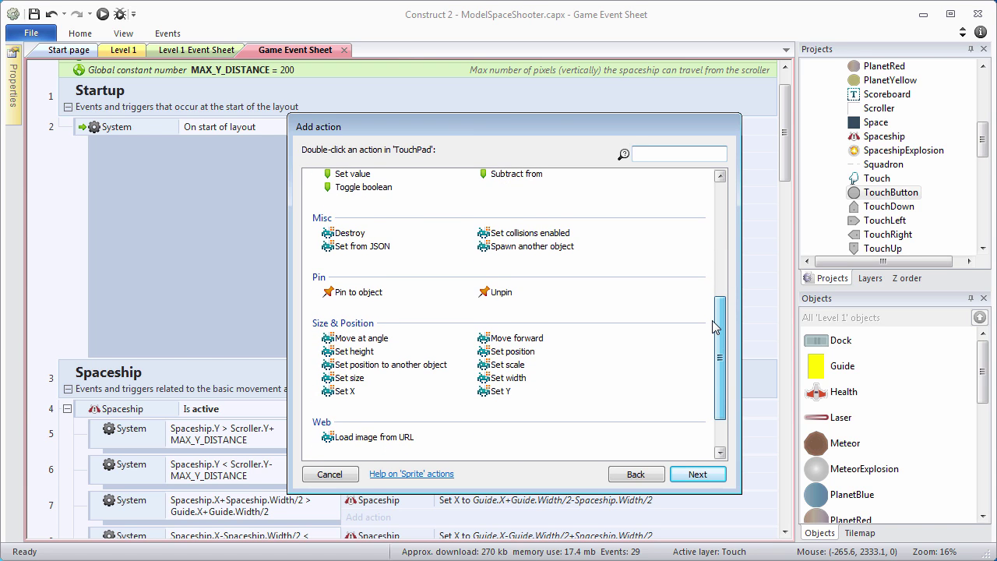
pyautogui.scroll(-1, 714, 327)
pyautogui.doubleClick(434, 338)
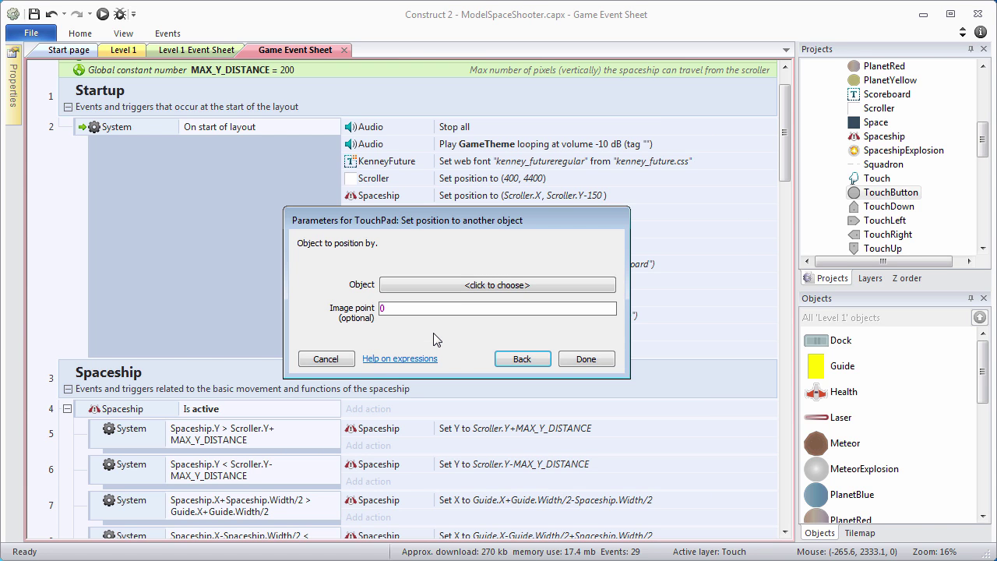
pyautogui.click(426, 286)
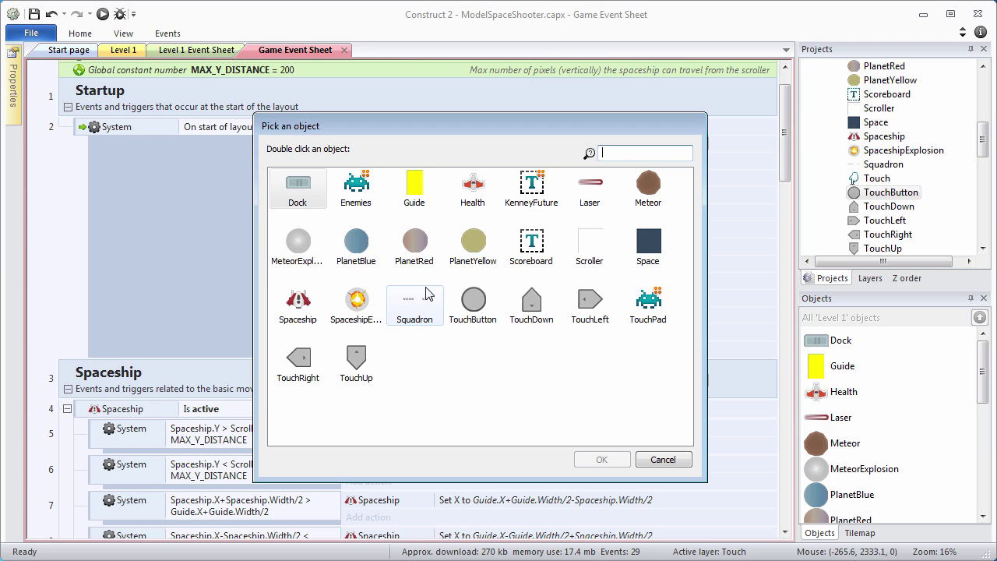
pyautogui.doubleClick(415, 186)
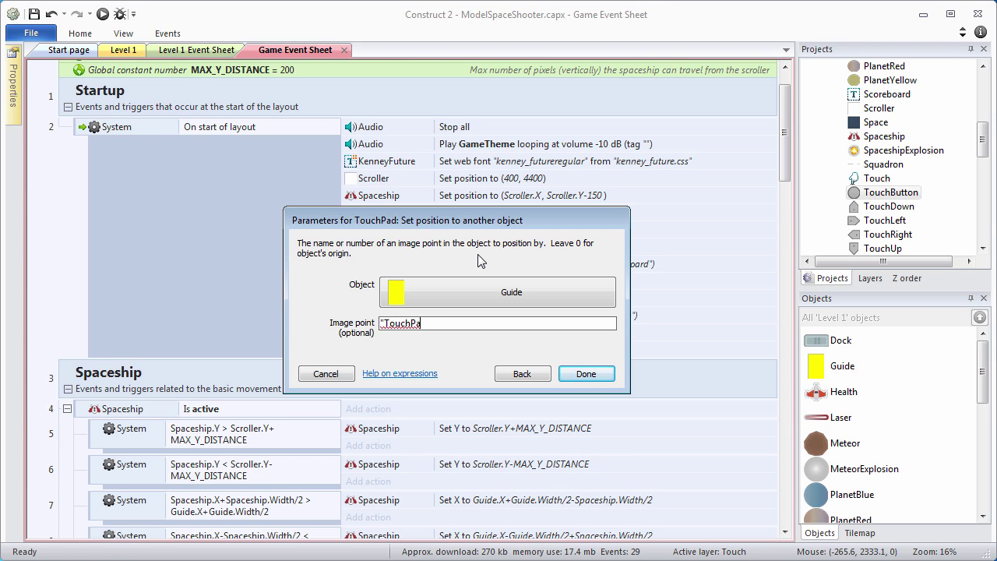
pyautogui.press('Return')
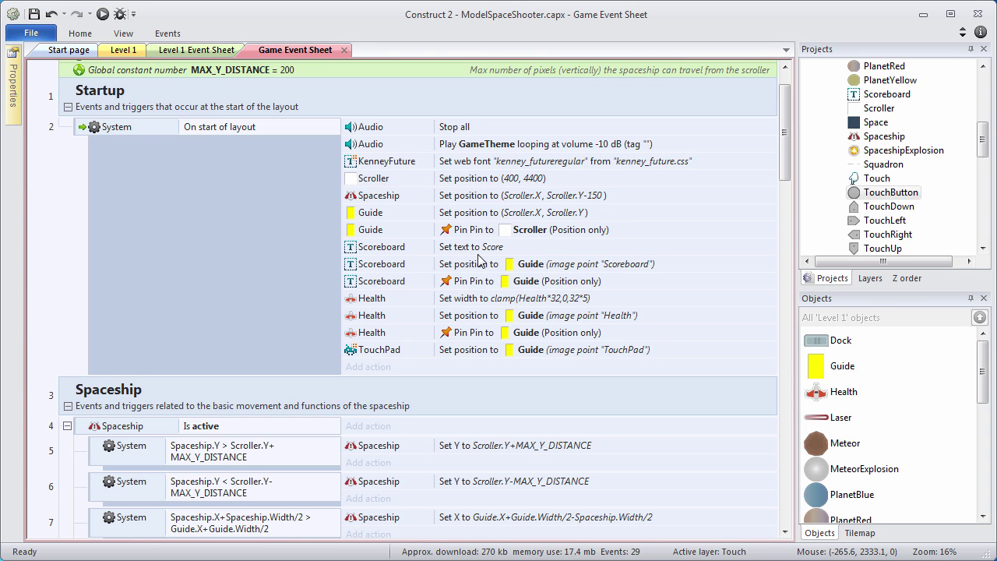
# Add a startup action pinning TouchPad to Guide with Position only mode.
pyautogui.click(370, 367)
pyautogui.doubleClick(451, 363)
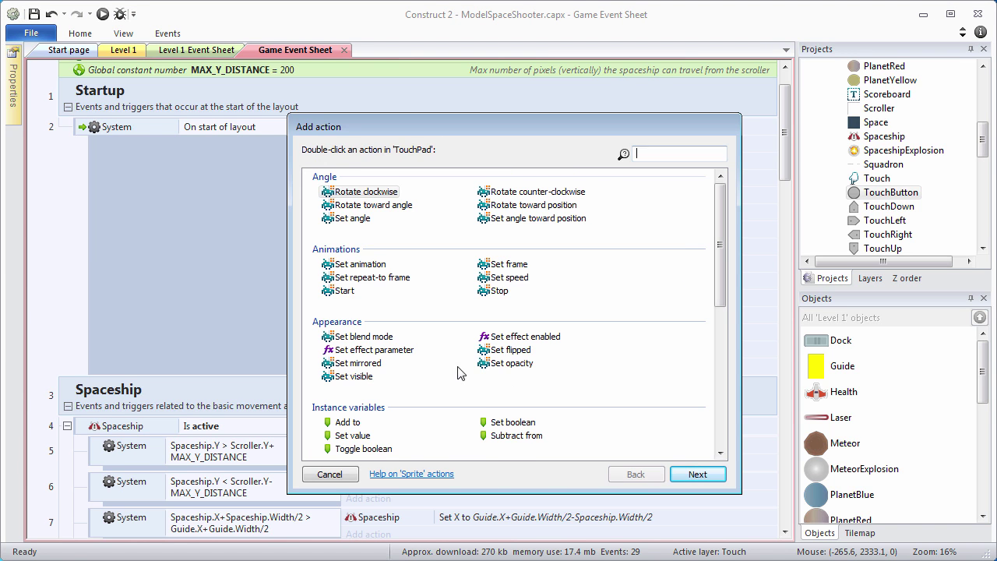
pyautogui.moveTo(713, 228); pyautogui.dragTo(723, 349)
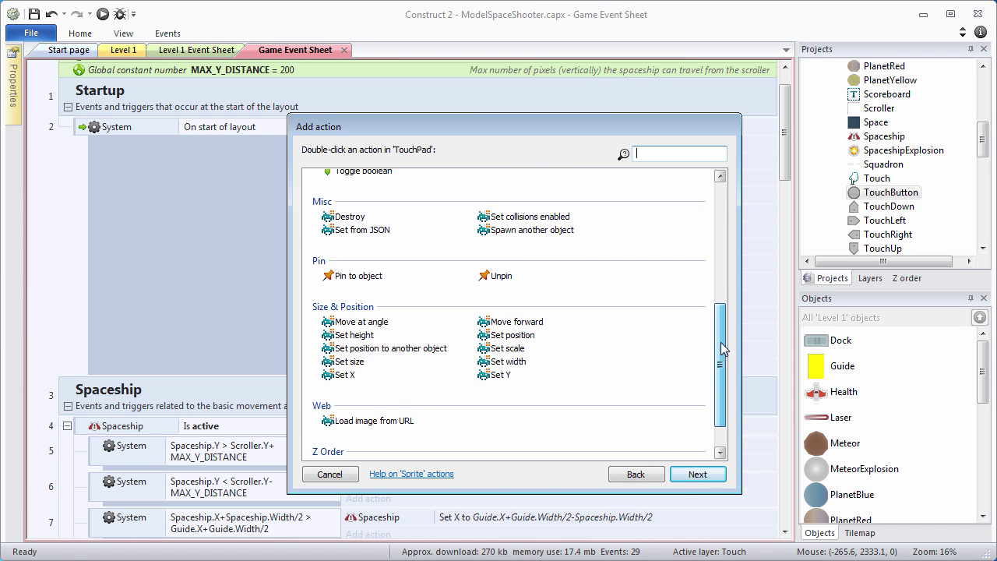
pyautogui.doubleClick(336, 272)
pyautogui.click(423, 287)
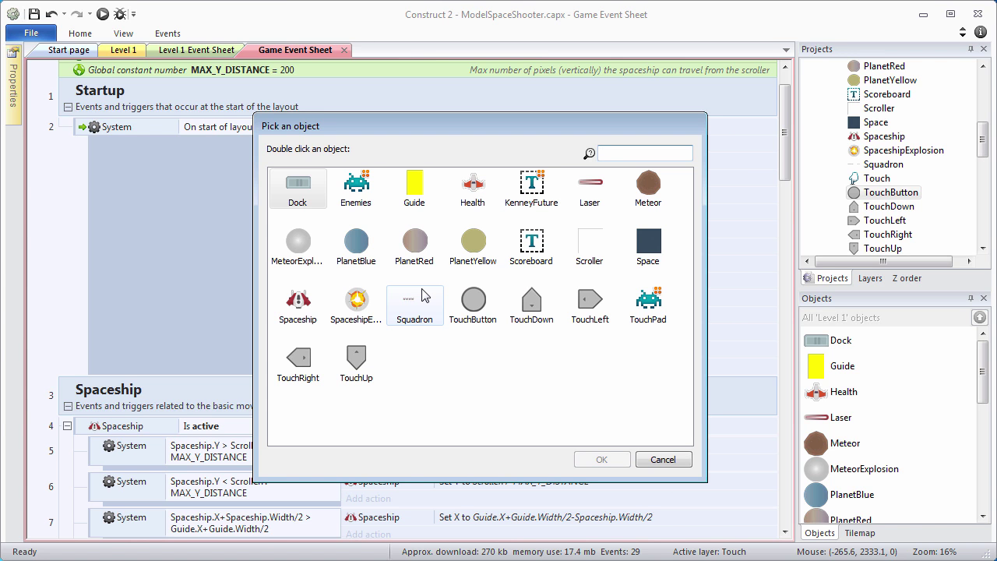
pyautogui.doubleClick(410, 196)
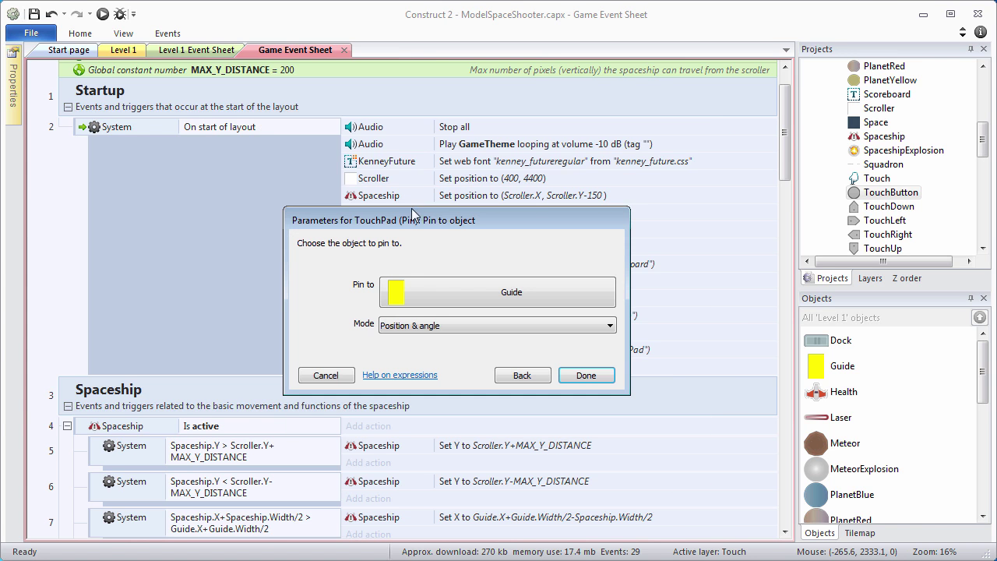
pyautogui.click(427, 325)
pyautogui.click(427, 350)
pyautogui.click(586, 376)
pyautogui.scroll(-2, 467, 318)
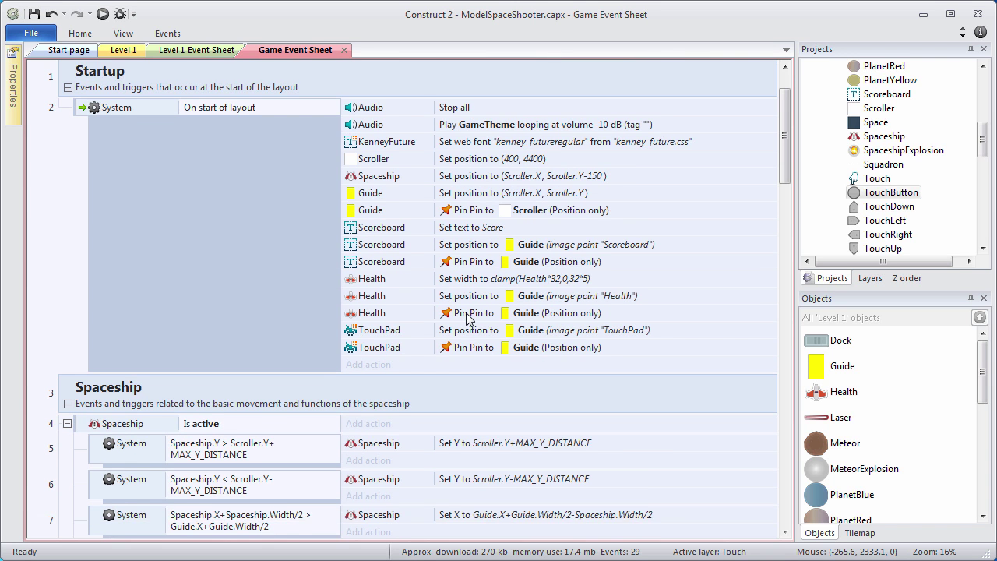
pyautogui.scroll(-5, 466, 315)
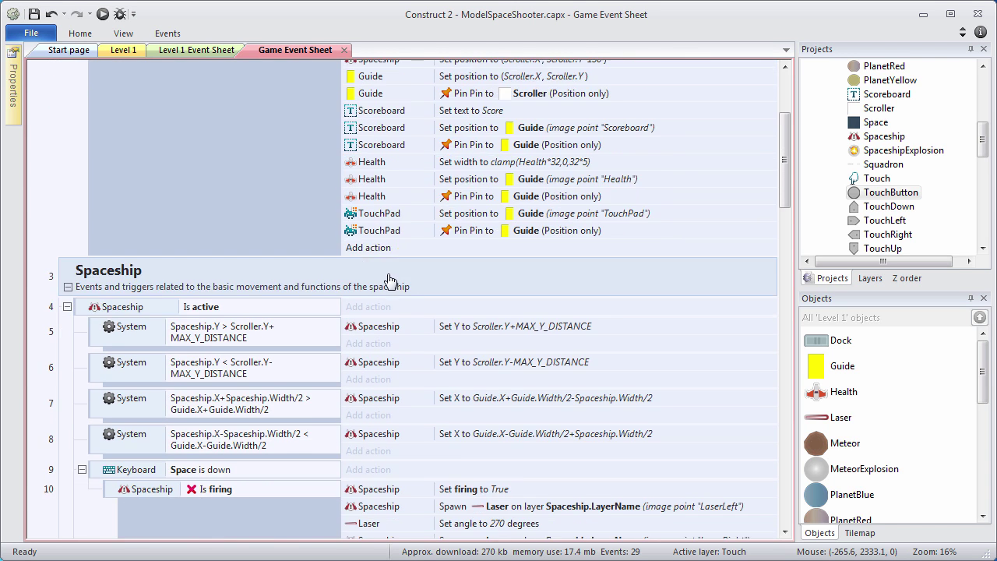
# On start of layout, set TouchButton's position to Guide's 'TouchButton' image point.
pyautogui.click(380, 255)
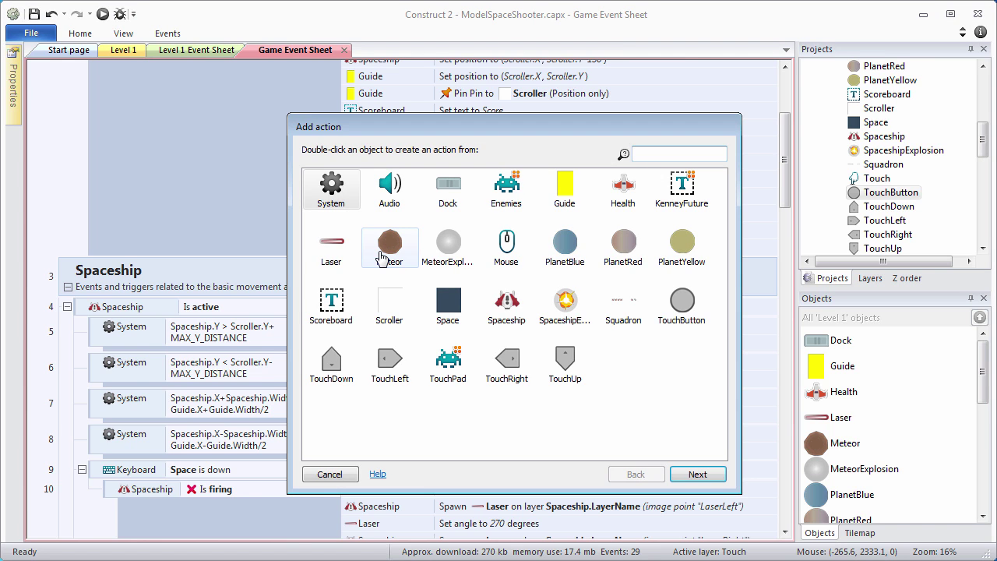
pyautogui.doubleClick(681, 311)
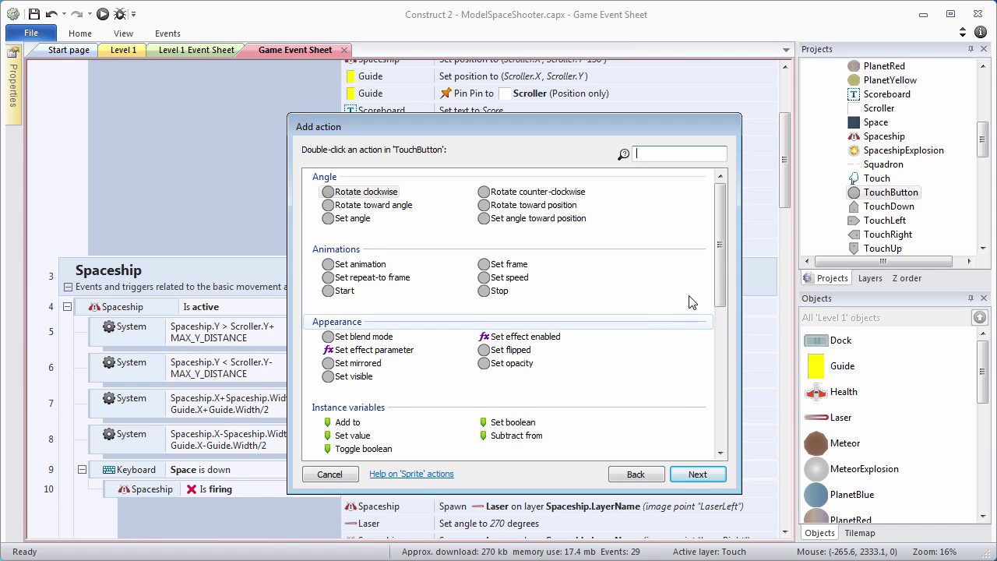
pyautogui.moveTo(722, 236); pyautogui.dragTo(711, 358)
pyautogui.doubleClick(355, 356)
pyautogui.click(418, 282)
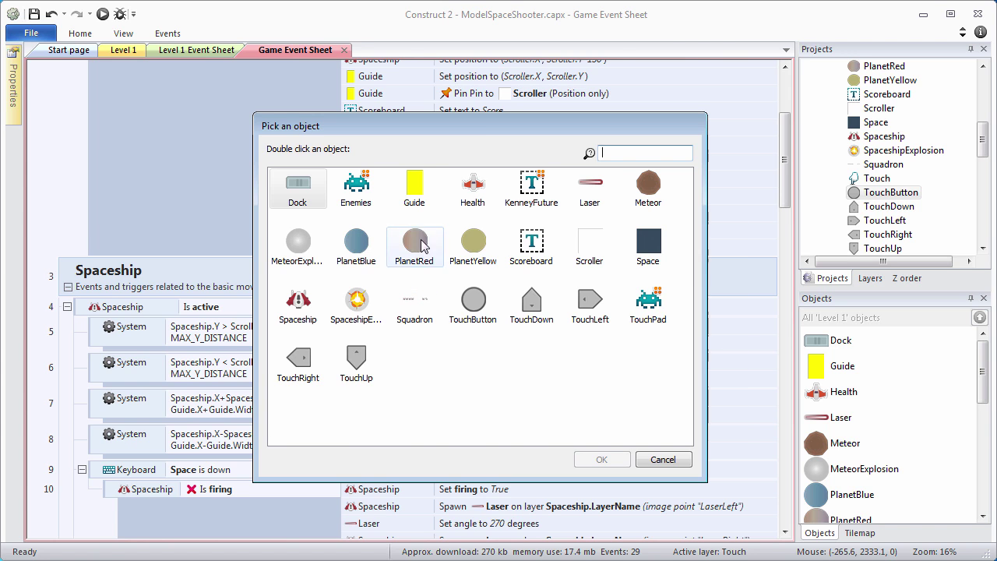
pyautogui.doubleClick(415, 201)
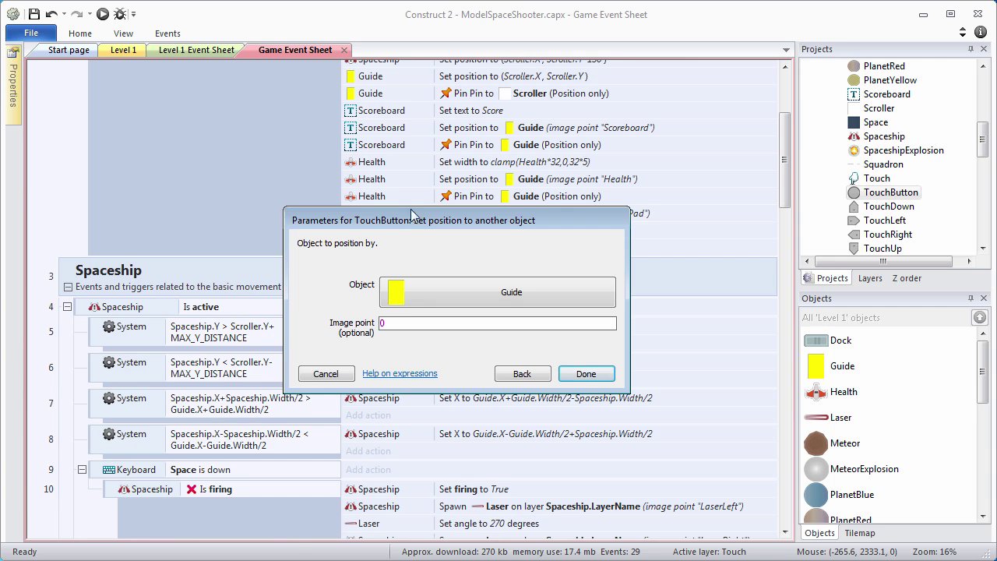
pyautogui.click(405, 322)
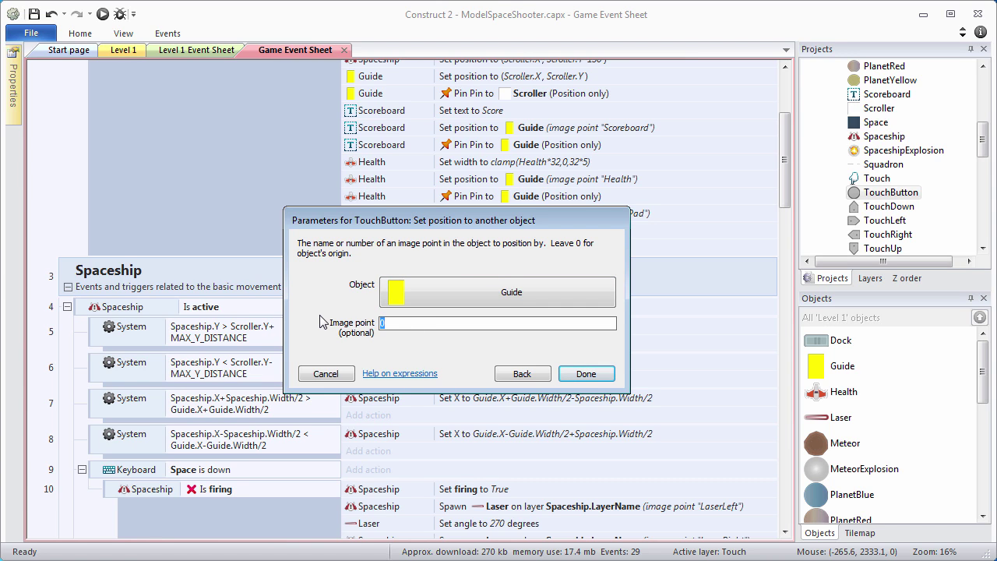
pyautogui.write('"TouchBu')
pyautogui.click(584, 374)
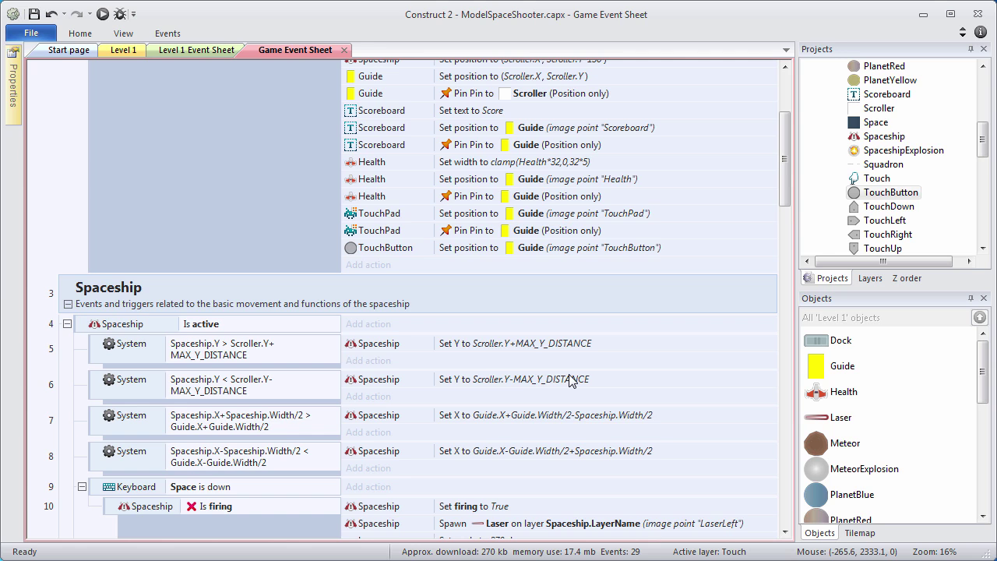
# Add a startup action pinning TouchButton to Guide with Position only mode.
pyautogui.click(396, 266)
pyautogui.doubleClick(680, 306)
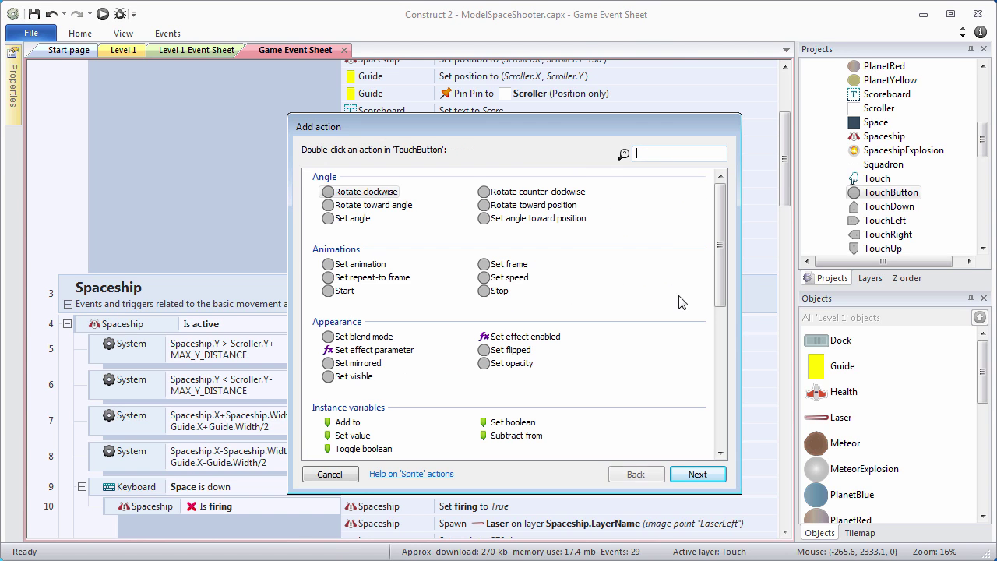
pyautogui.moveTo(718, 214); pyautogui.dragTo(720, 376)
pyautogui.click(414, 305)
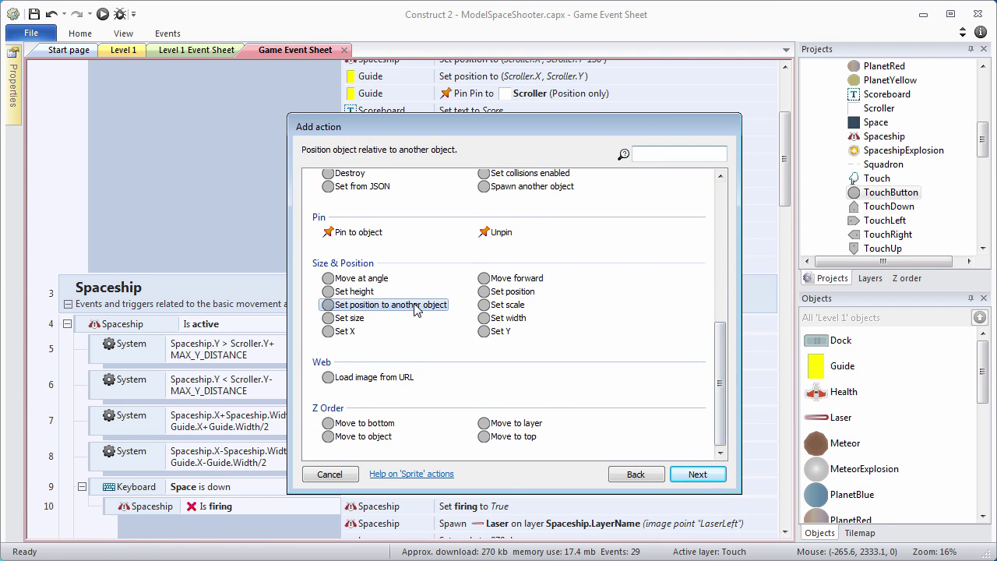
pyautogui.click(363, 233)
pyautogui.doubleClick(363, 234)
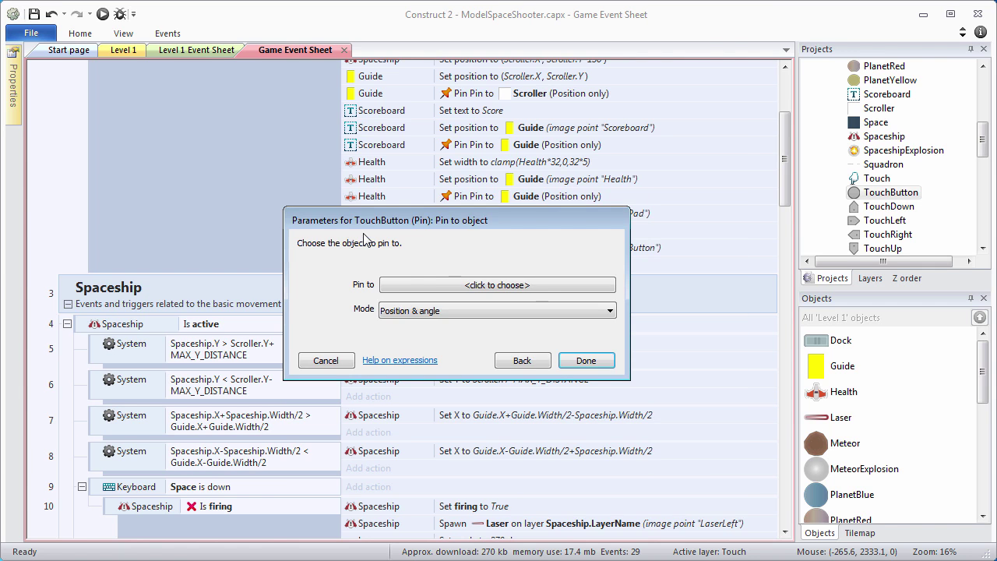
pyautogui.click(416, 282)
pyautogui.doubleClick(414, 185)
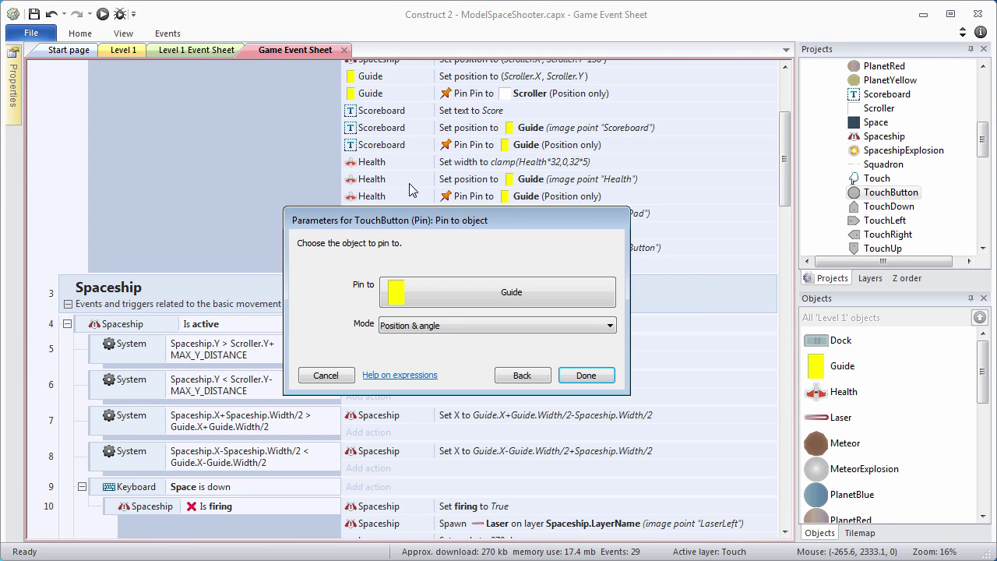
pyautogui.click(443, 325)
pyautogui.click(441, 353)
pyautogui.click(584, 379)
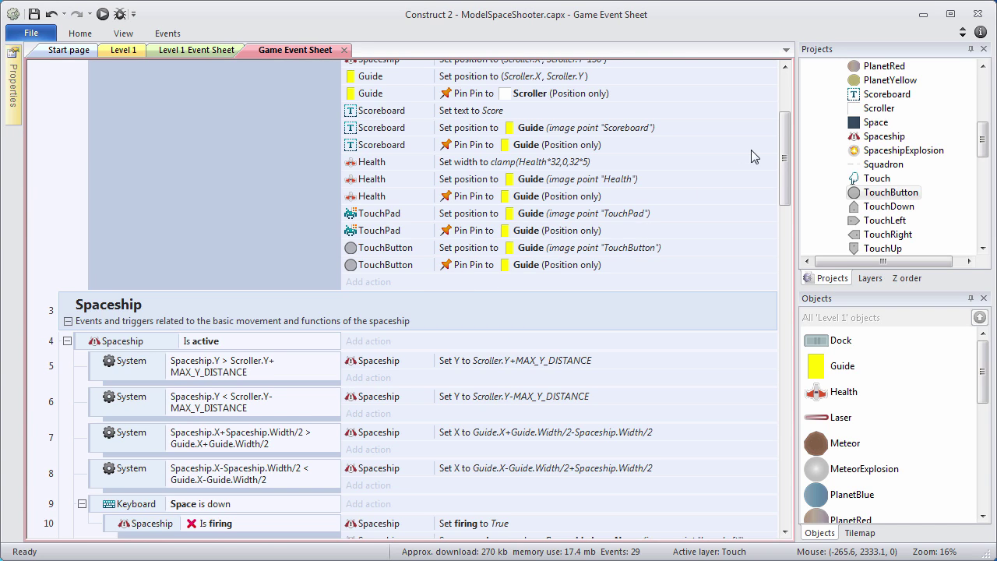
# Create a new global variable named IsTouchDevice of type Number with initial value 0.
pyautogui.moveTo(787, 177); pyautogui.dragTo(792, 119)
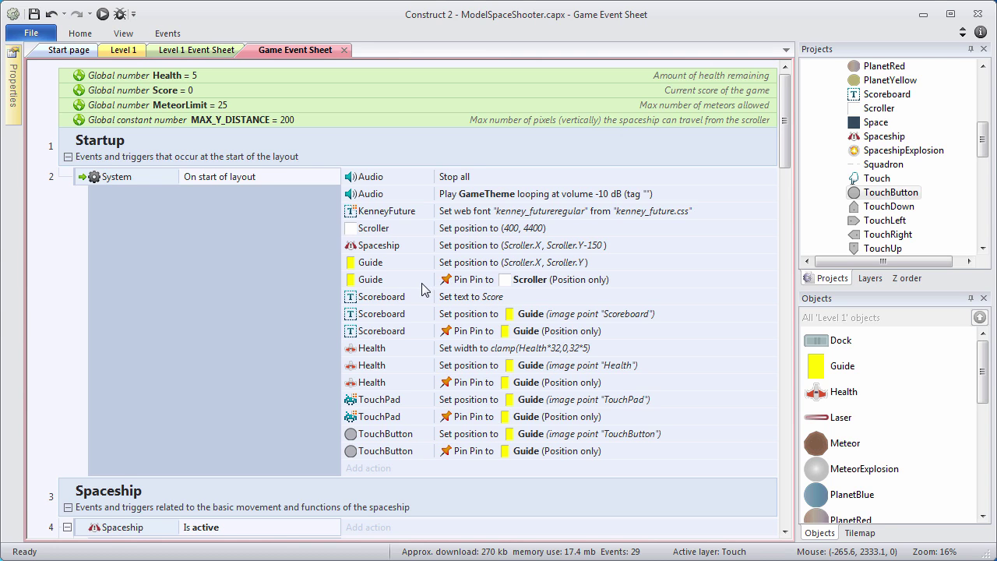
pyautogui.rightClick(55, 99)
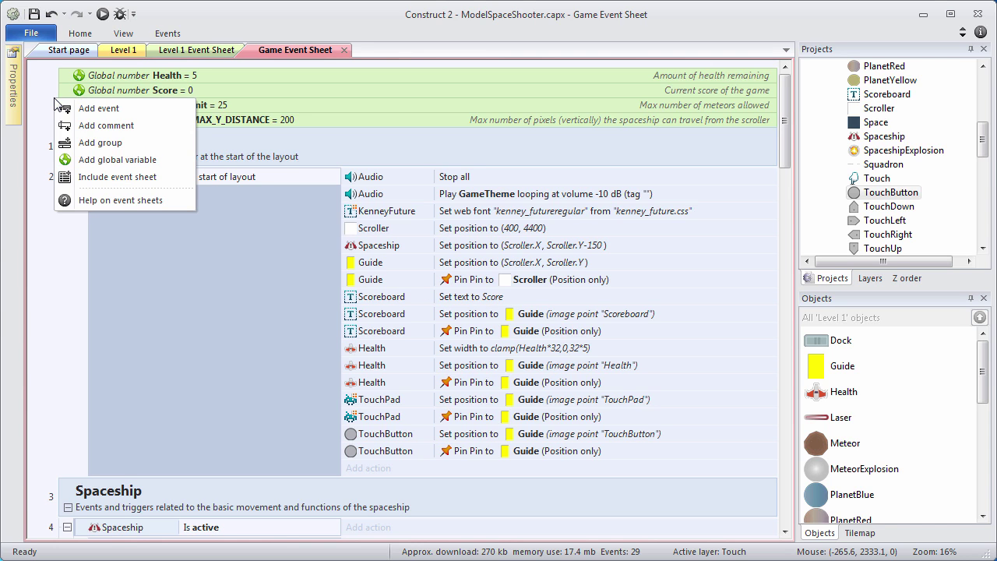
pyautogui.click(90, 160)
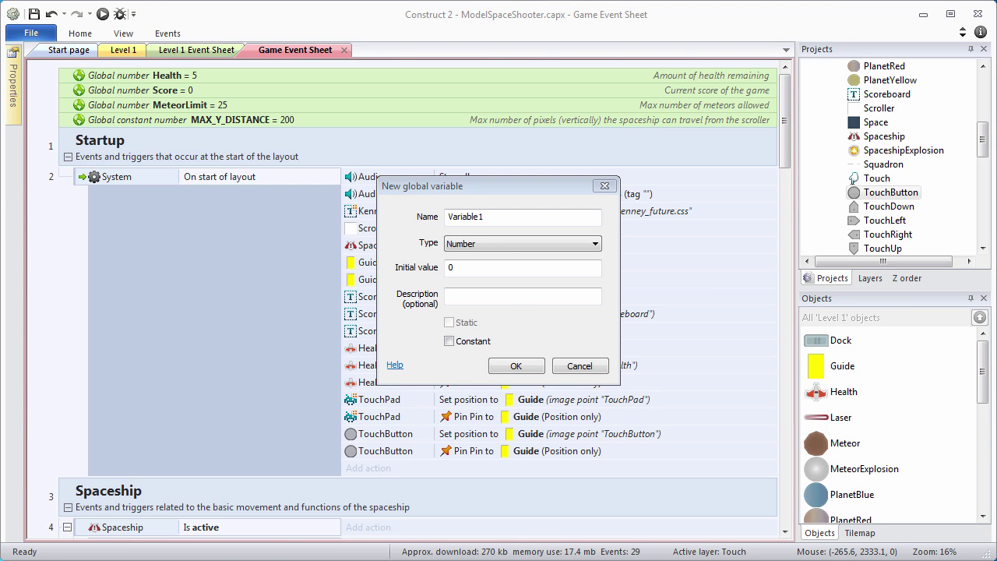
pyautogui.doubleClick(507, 215)
pyautogui.write('IsTouchDevice')
pyautogui.click(502, 243)
pyautogui.click(501, 244)
pyautogui.click(488, 265)
# Paste the touch-enabled-device description into IsTouchDevice and confirm the variable.
pyautogui.click(485, 296)
pyautogui.hotkey('ctrl', 'v')
pyautogui.hotkey('shift', 'Home')
pyautogui.click(455, 290)
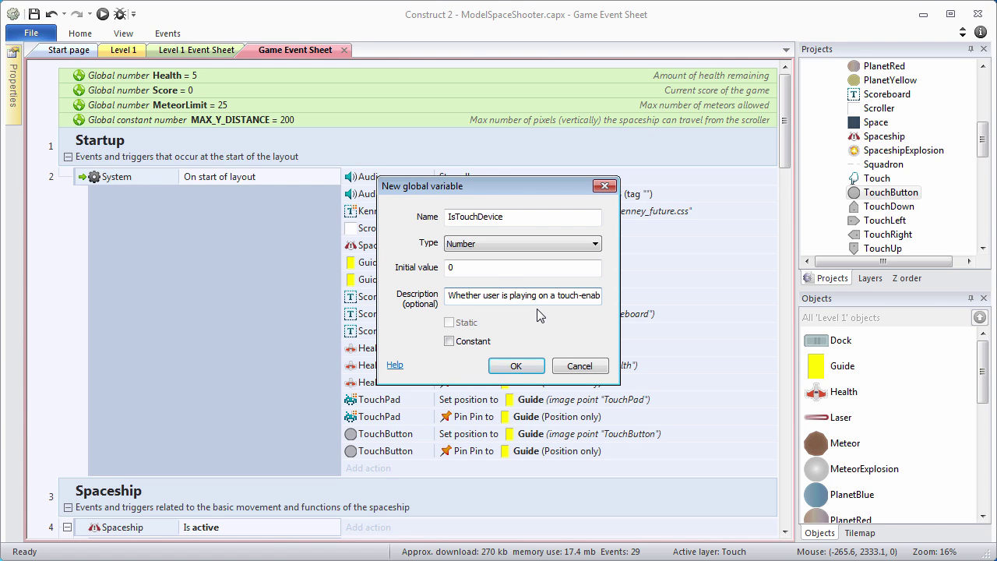
pyautogui.hotkey('ctrl', 'Right')
pyautogui.hotkey('ctrl', 'Right')
pyautogui.hotkey('ctrl', 'Right')
pyautogui.hotkey('ctrl', 'Right')
pyautogui.hotkey('ctrl', 'Right')
pyautogui.hotkey('ctrl', 'Right')
pyautogui.hotkey('ctrl', 'Right')
pyautogui.hotkey('ctrl', 'Right')
pyautogui.press('Right')
pyautogui.press('Right')
pyautogui.press('Right')
pyautogui.press('Right')
pyautogui.press('Right')
pyautogui.press('Right')
pyautogui.press('Right')
pyautogui.press('Right')
pyautogui.press('Right')
pyautogui.press('Right')
pyautogui.press('Right')
pyautogui.press('Right')
pyautogui.press('Right')
pyautogui.press('Right')
pyautogui.press('Right')
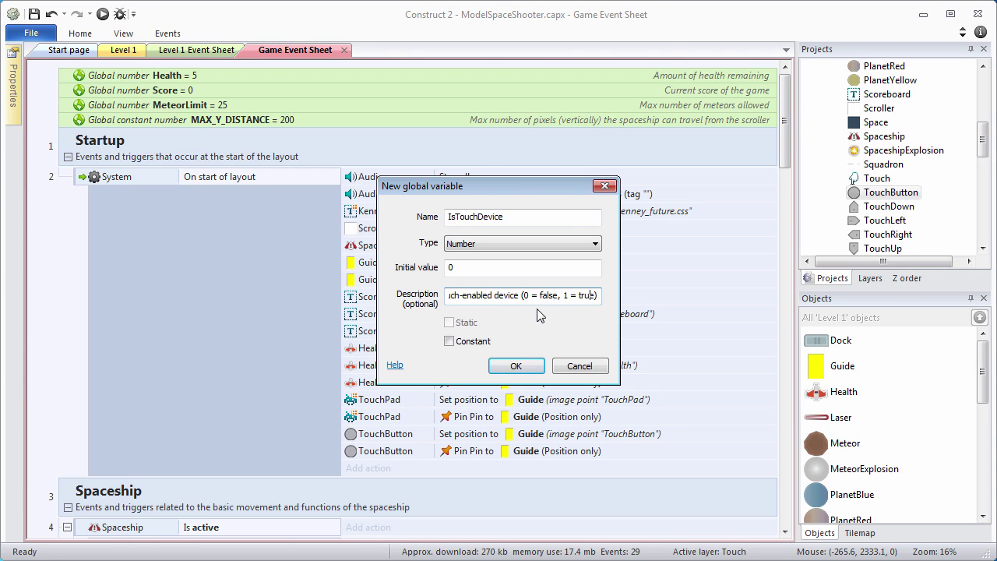
pyautogui.click(536, 365)
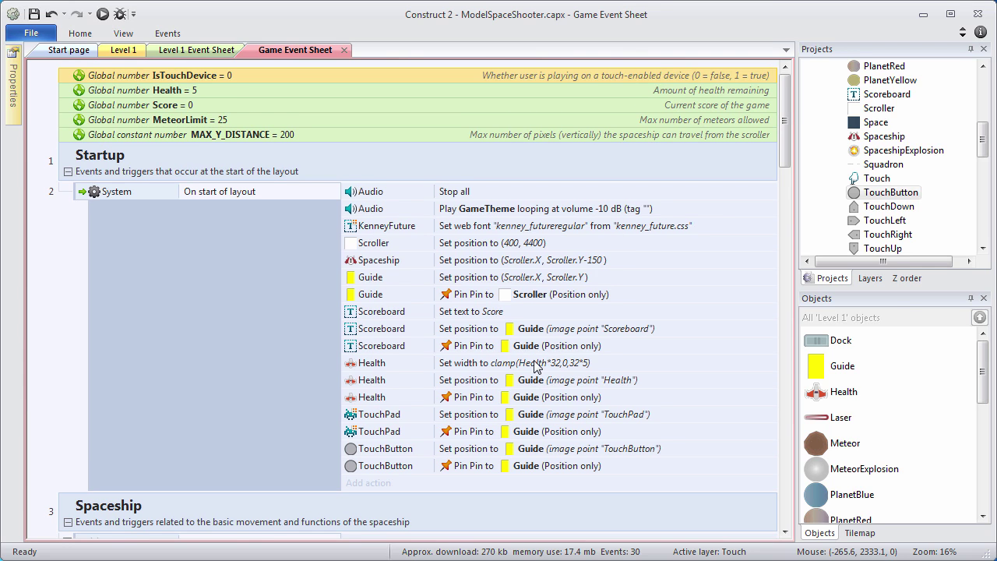